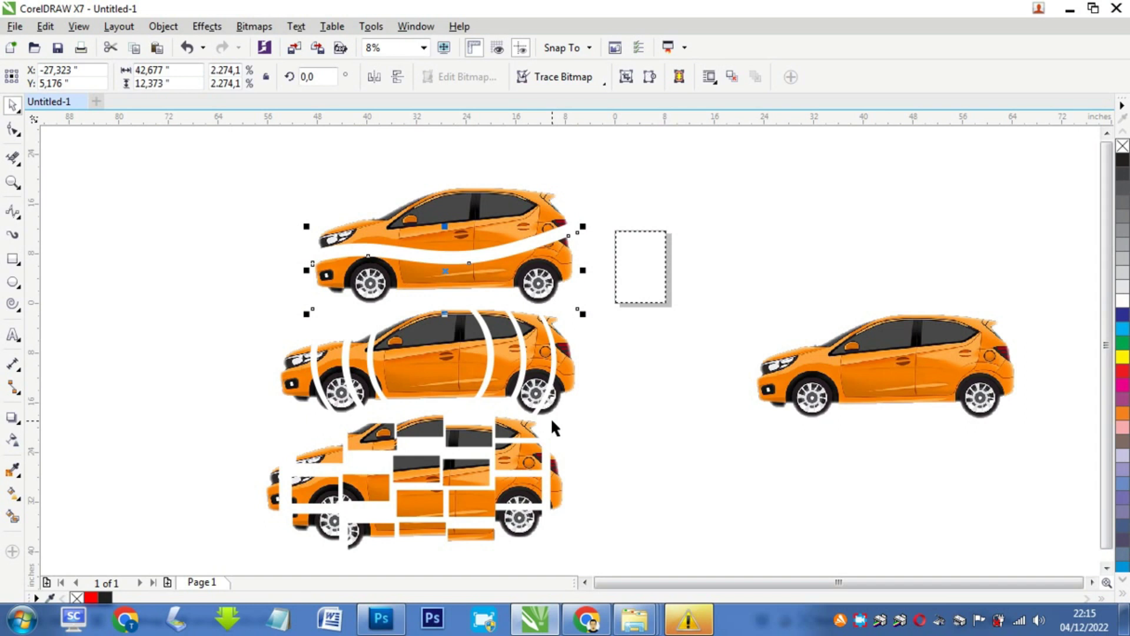
# Move the uncut car up and closer to the page.
pyautogui.click(227, 230)
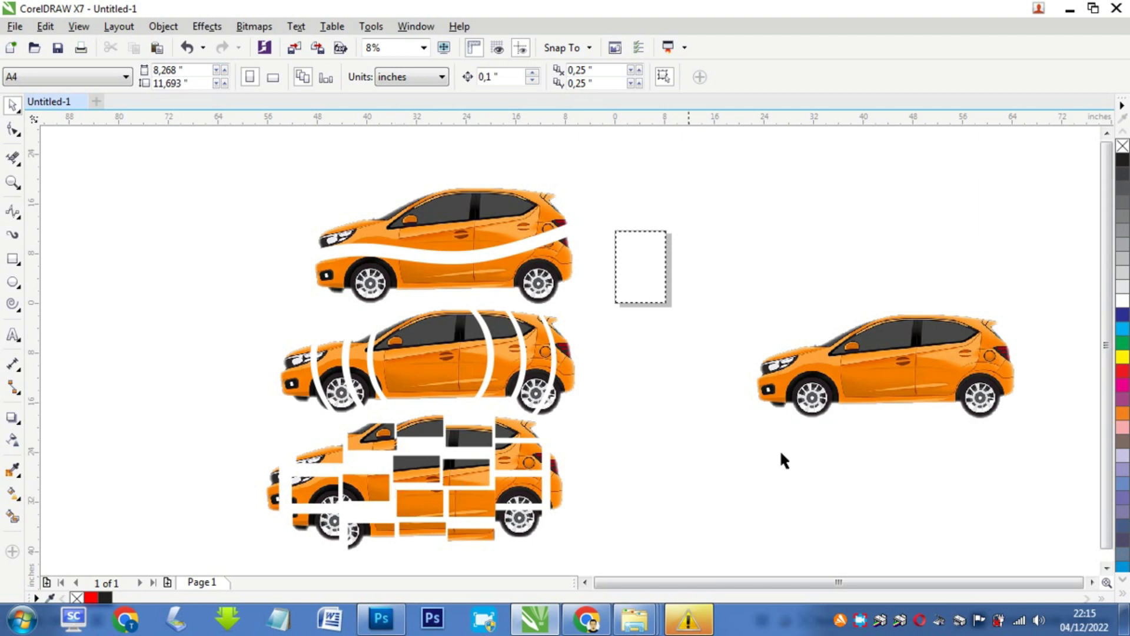
pyautogui.click(895, 363)
pyautogui.moveTo(895, 363); pyautogui.dragTo(885, 307)
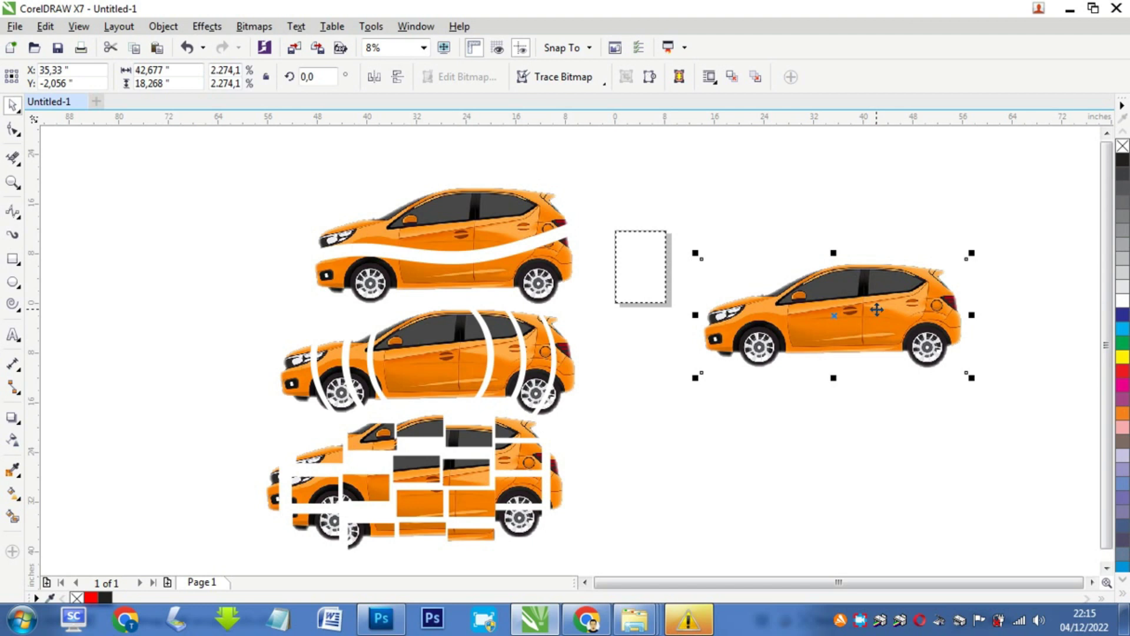
# Pull the upper and lower pieces of the wavy-cut sample car apart, shifting both away from their original position.
pyautogui.click(442, 225)
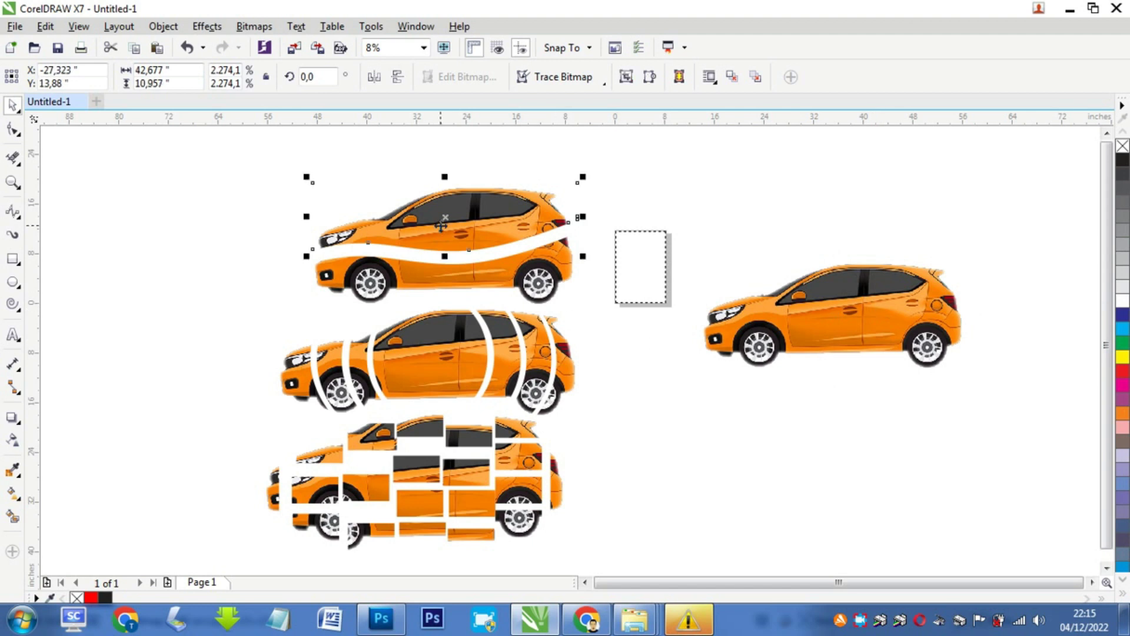
pyautogui.moveTo(406, 232); pyautogui.dragTo(351, 184)
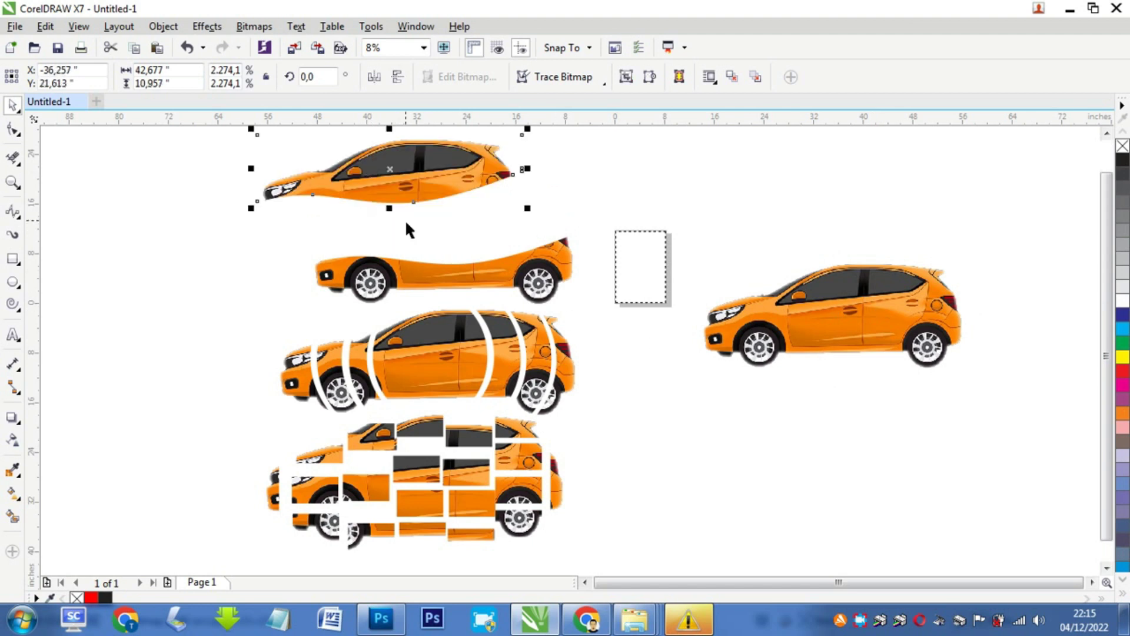
pyautogui.click(406, 274)
pyautogui.moveTo(406, 274); pyautogui.dragTo(331, 260)
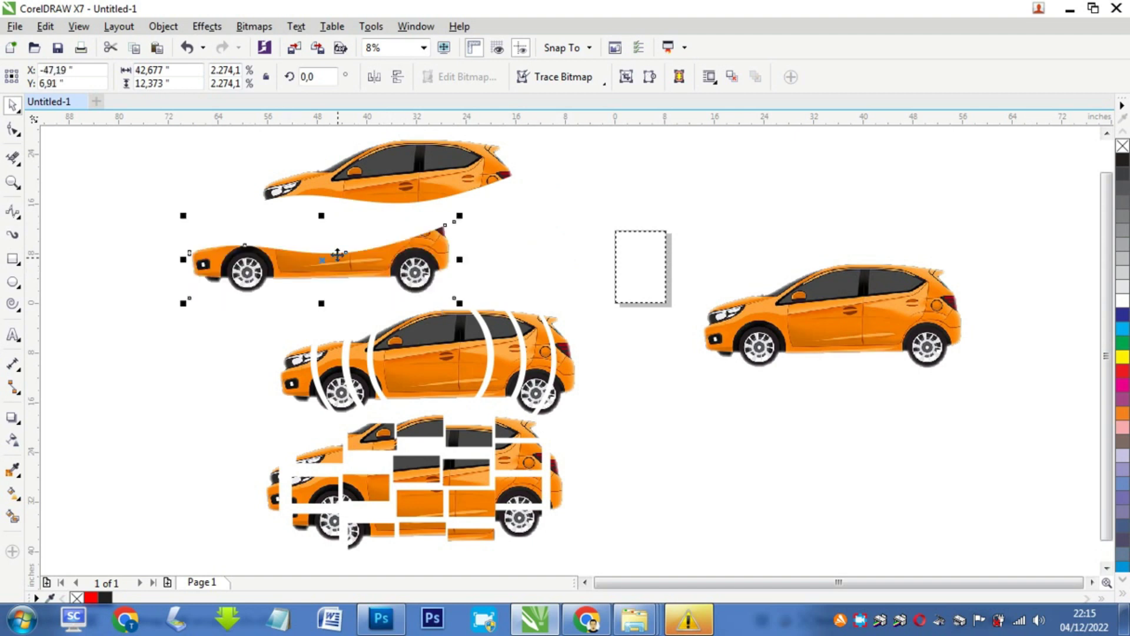
pyautogui.click(99, 318)
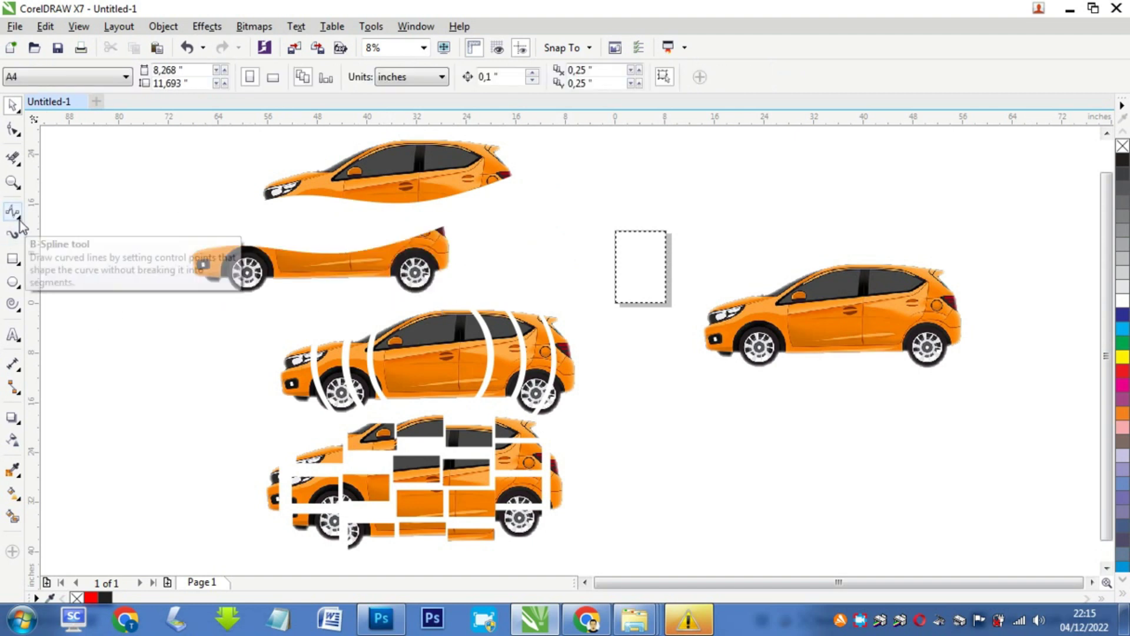
# Draw a wavy B-Spline curve about 48 in wide across the uncut car, extending past the front and rear bumpers.
pyautogui.click(20, 221)
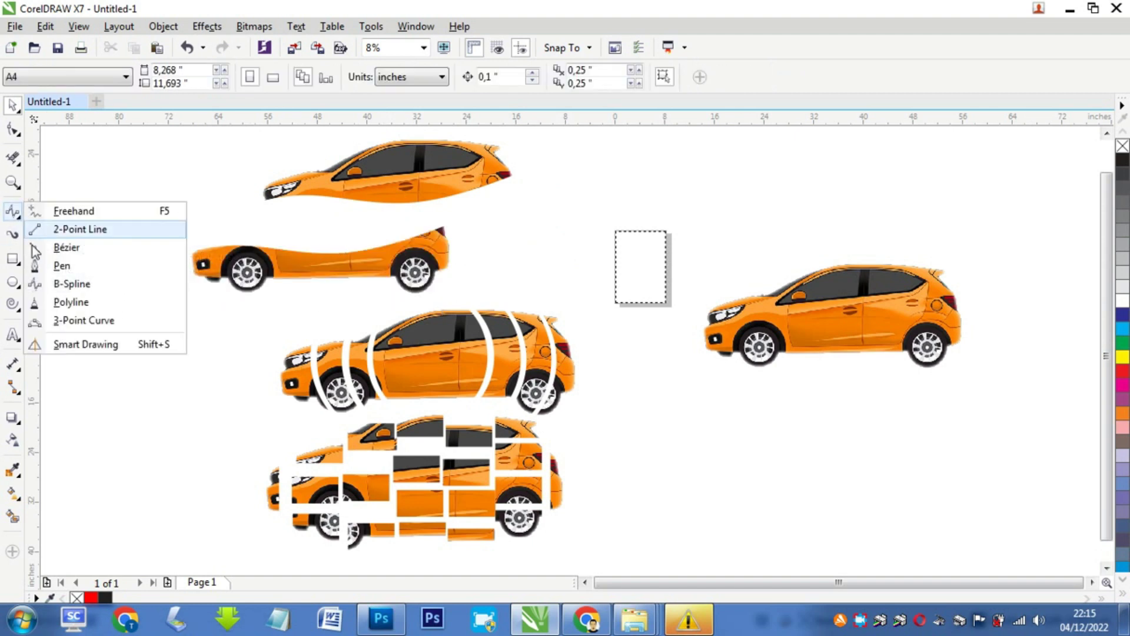
pyautogui.click(107, 292)
pyautogui.scroll(1, 950, 312)
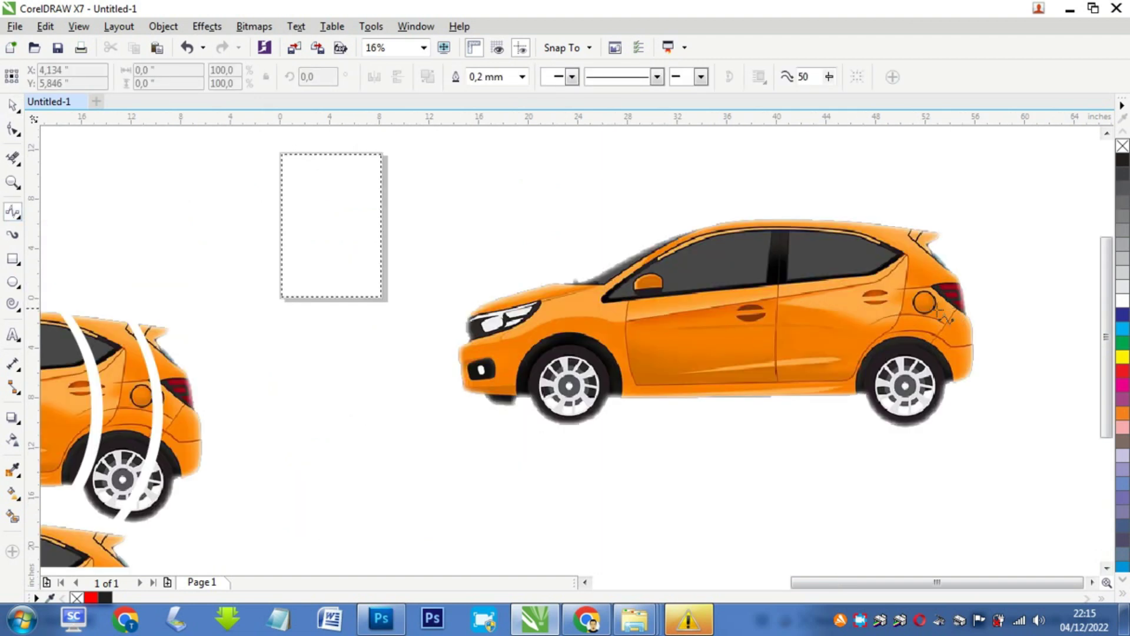
pyautogui.scroll(1, 1001, 357)
pyautogui.scroll(-1, 966, 360)
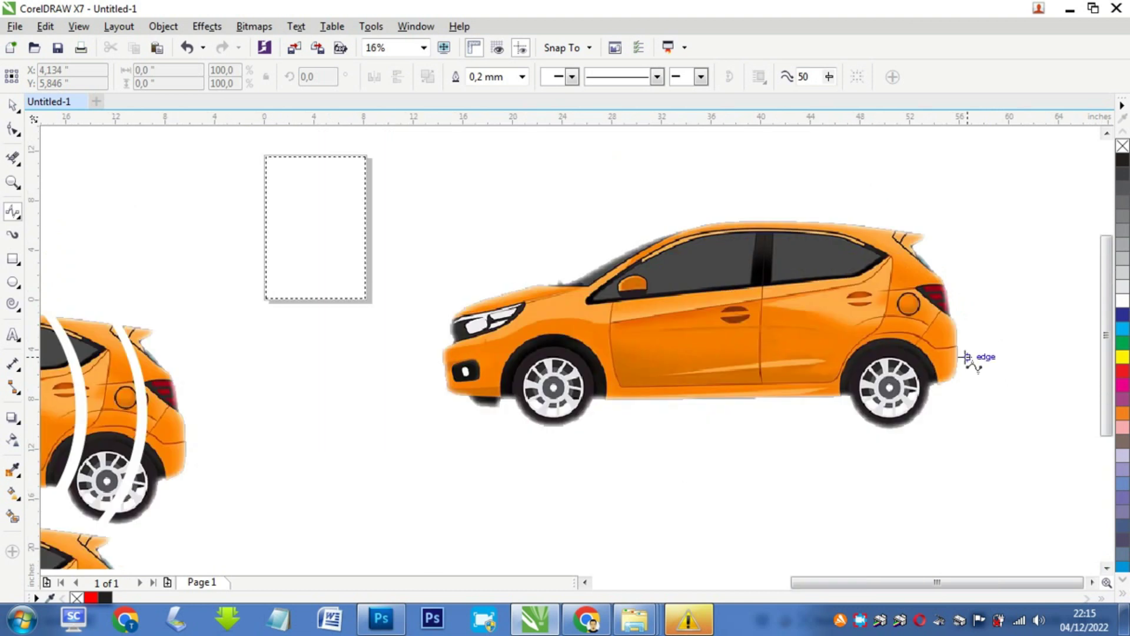
pyautogui.click(418, 327)
pyautogui.click(526, 331)
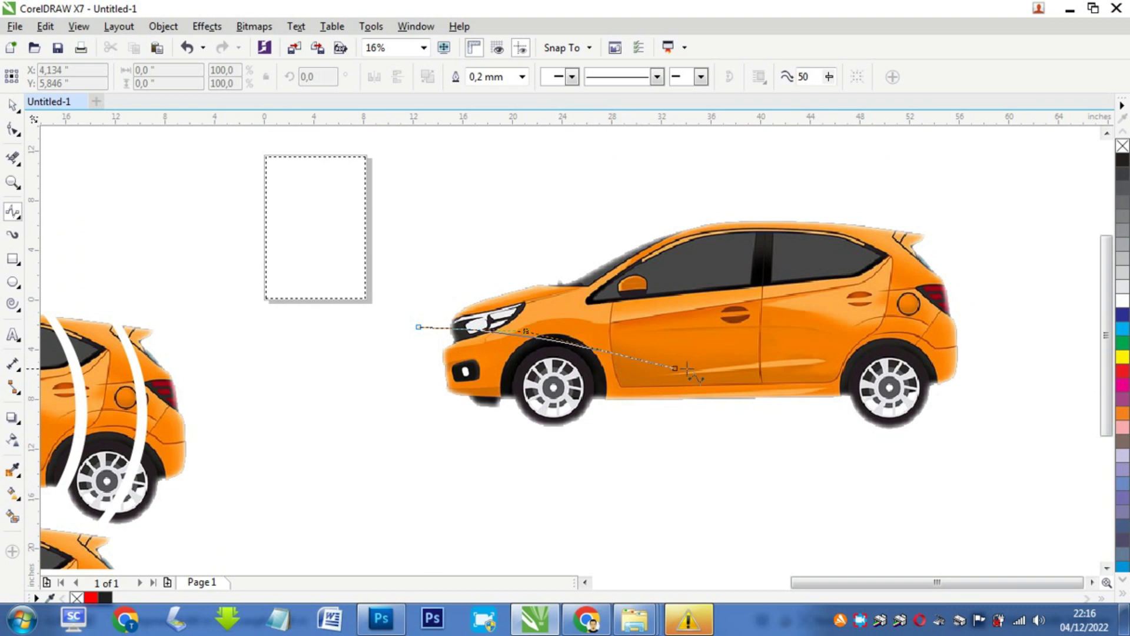
pyautogui.click(659, 367)
pyautogui.click(820, 326)
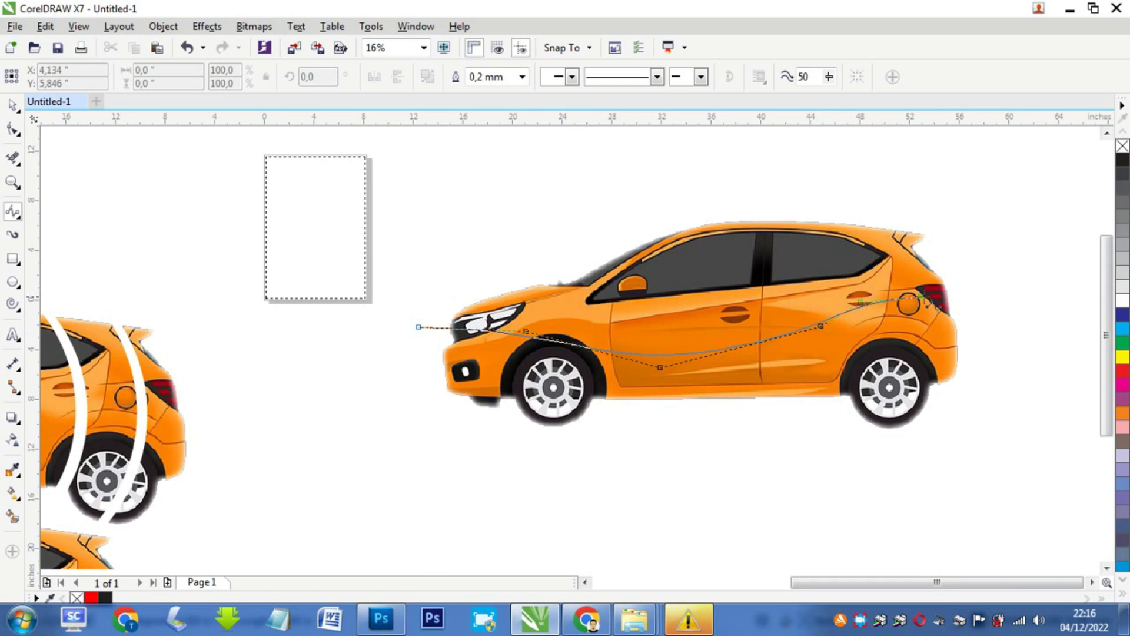
pyautogui.doubleClick(1014, 324)
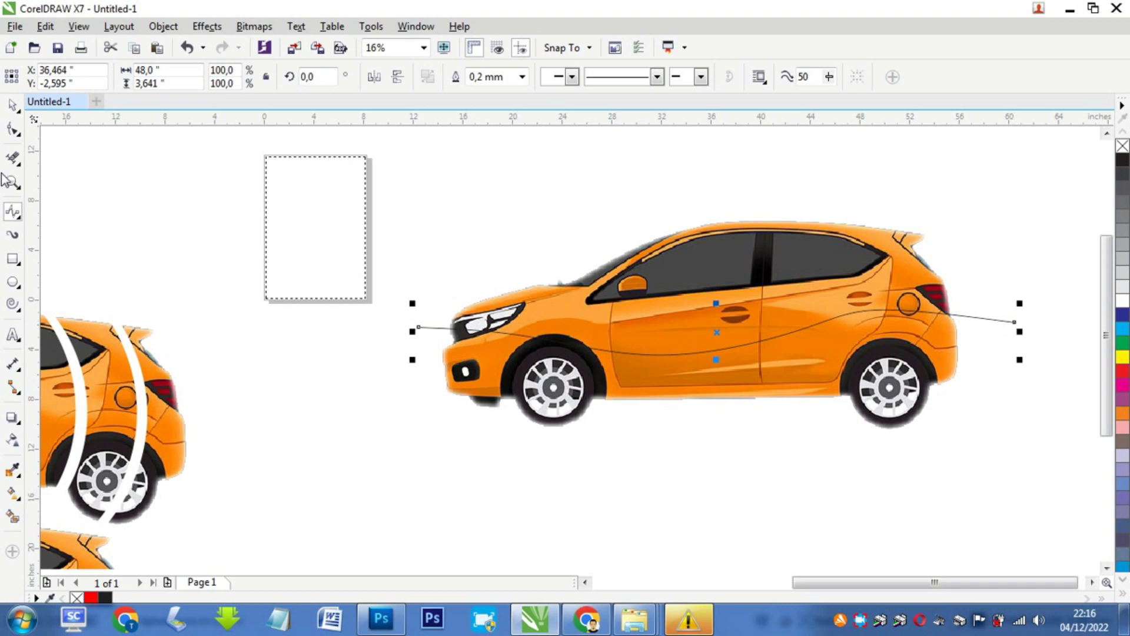
pyautogui.click(11, 106)
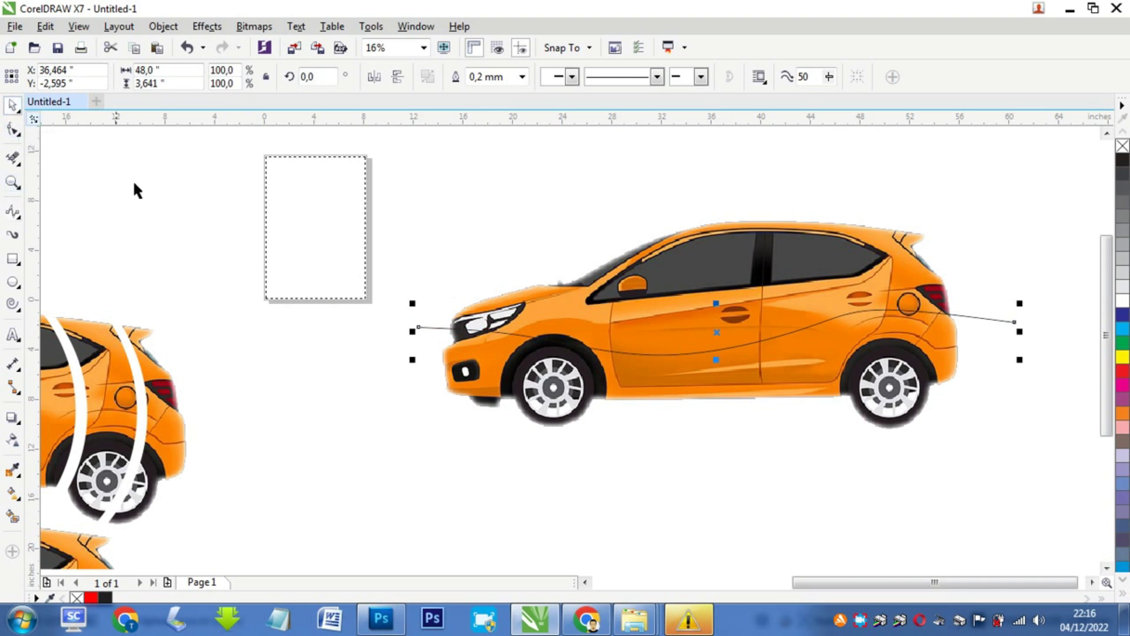
pyautogui.click(353, 394)
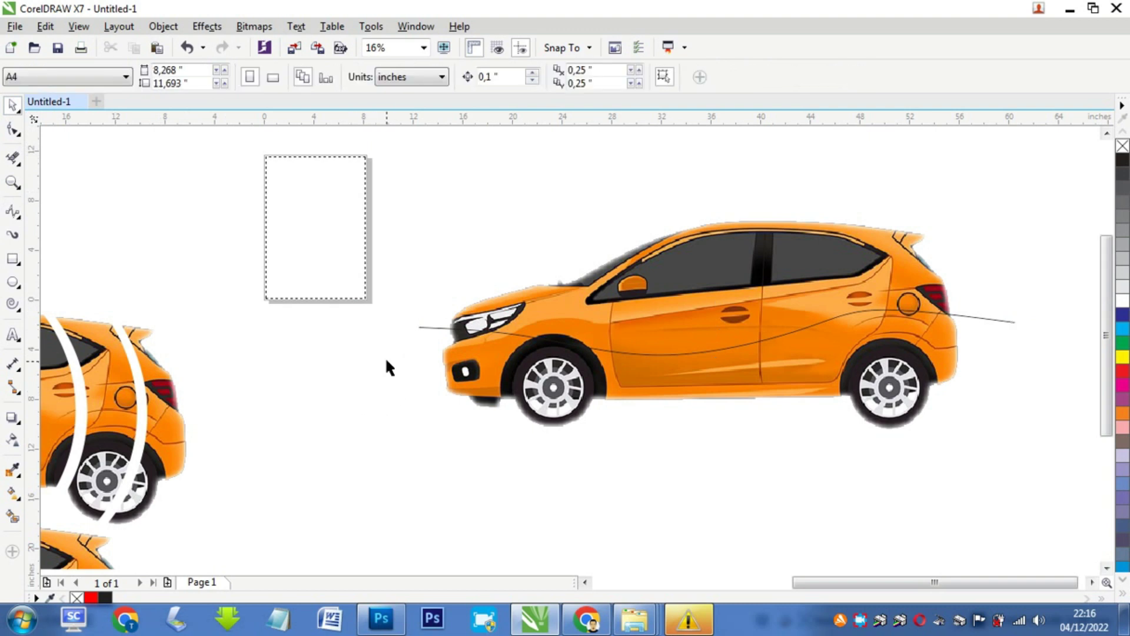
# Trim the car bitmap with the wavy curve and break the trimmed bitmap apart.
pyautogui.click(429, 327)
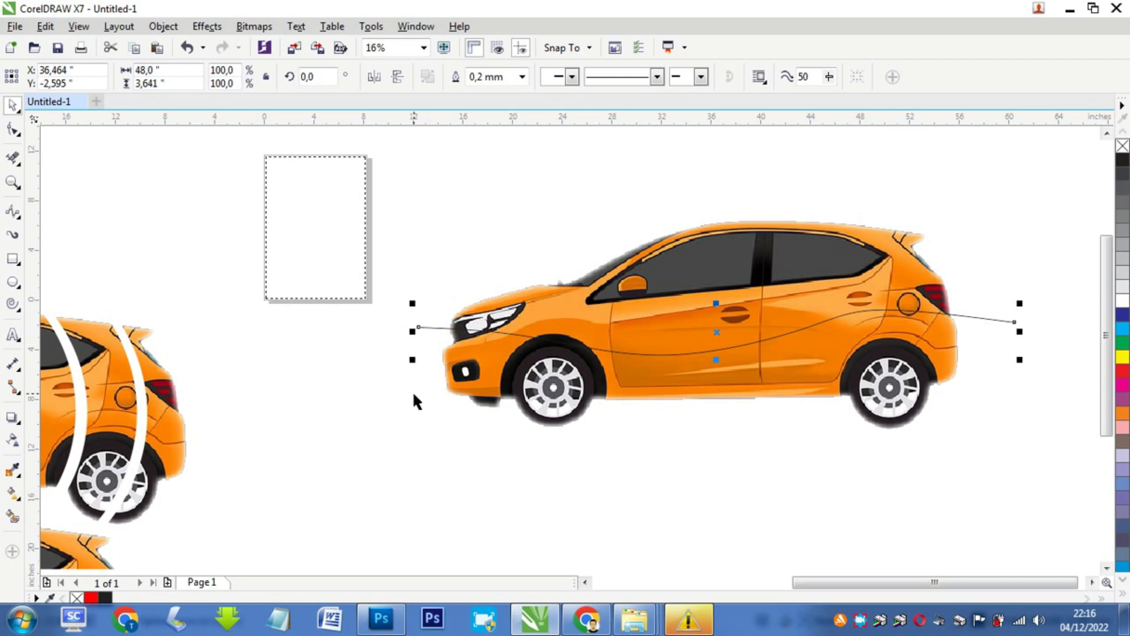
pyautogui.keyDown('shift'); pyautogui.click(475, 391); pyautogui.keyUp('shift')
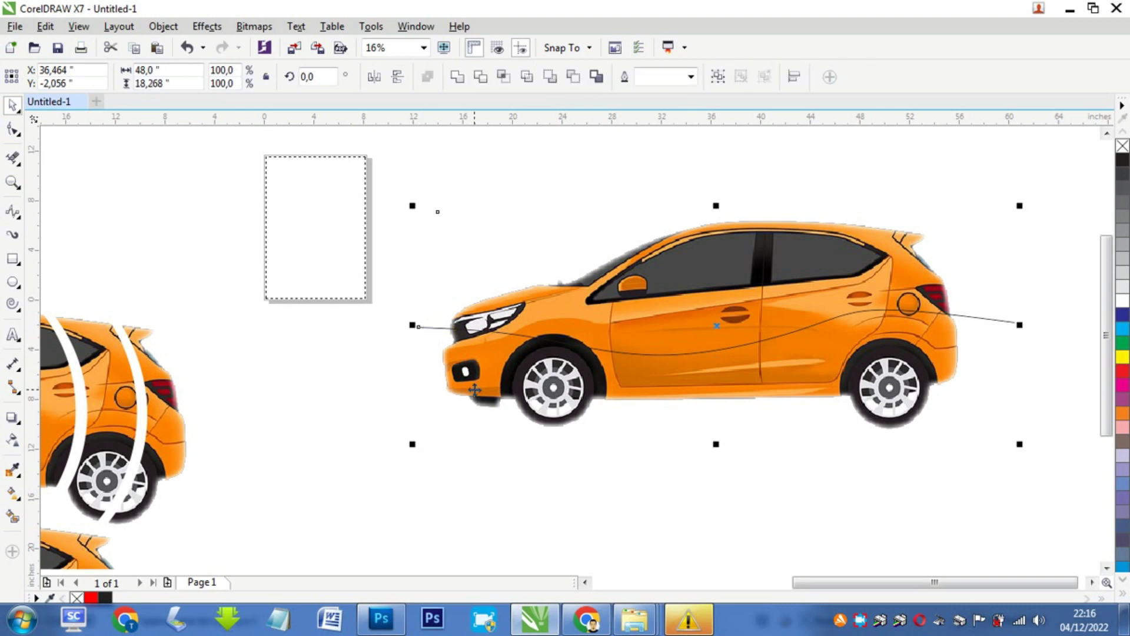
pyautogui.click(481, 80)
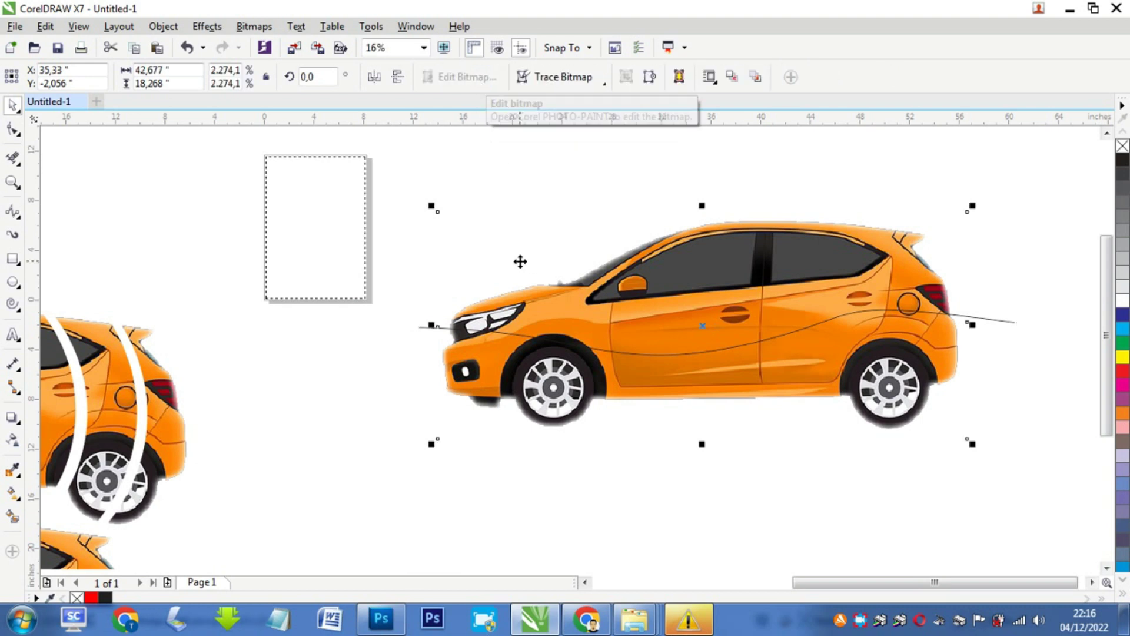
pyautogui.rightClick(646, 286)
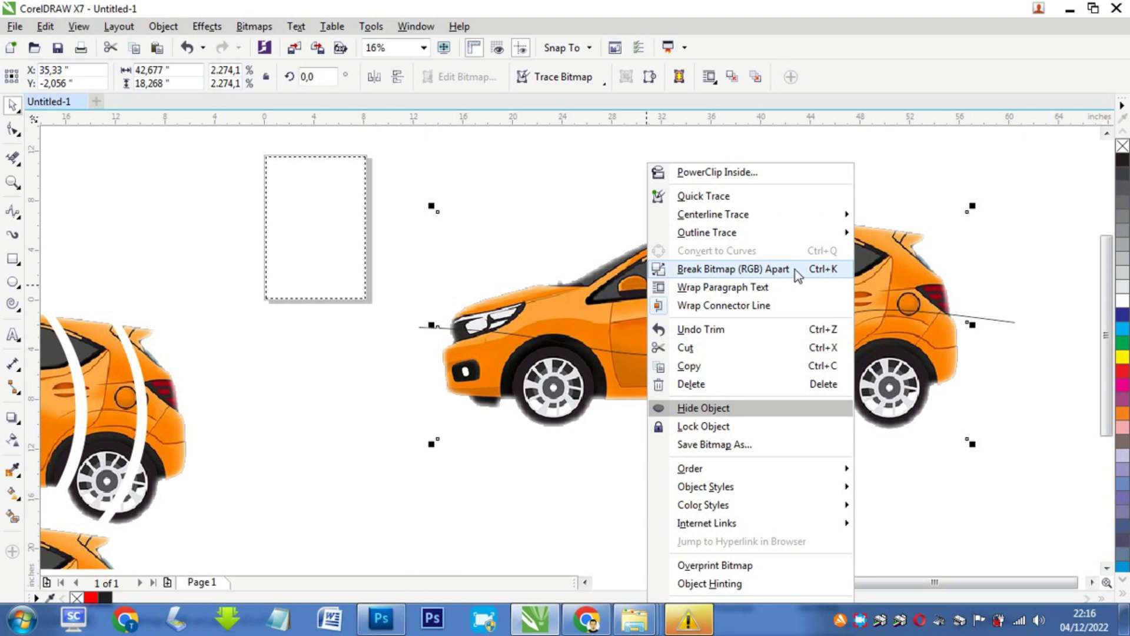
pyautogui.click(733, 269)
pyautogui.click(606, 205)
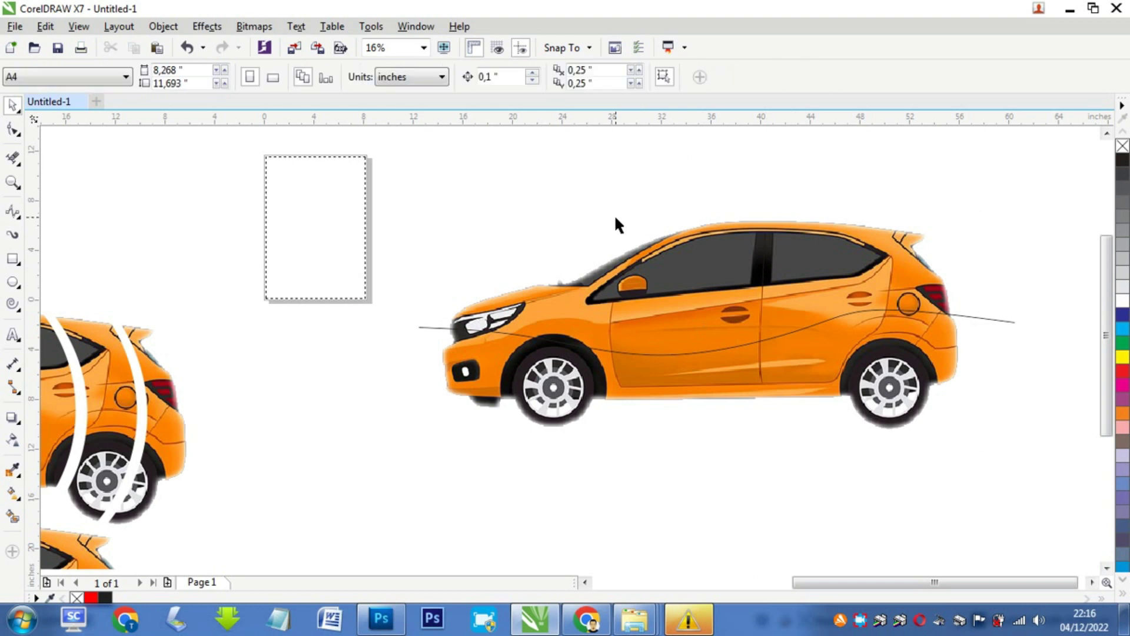
# Move the upper half of the cut car up, away from the lower half.
pyautogui.click(695, 262)
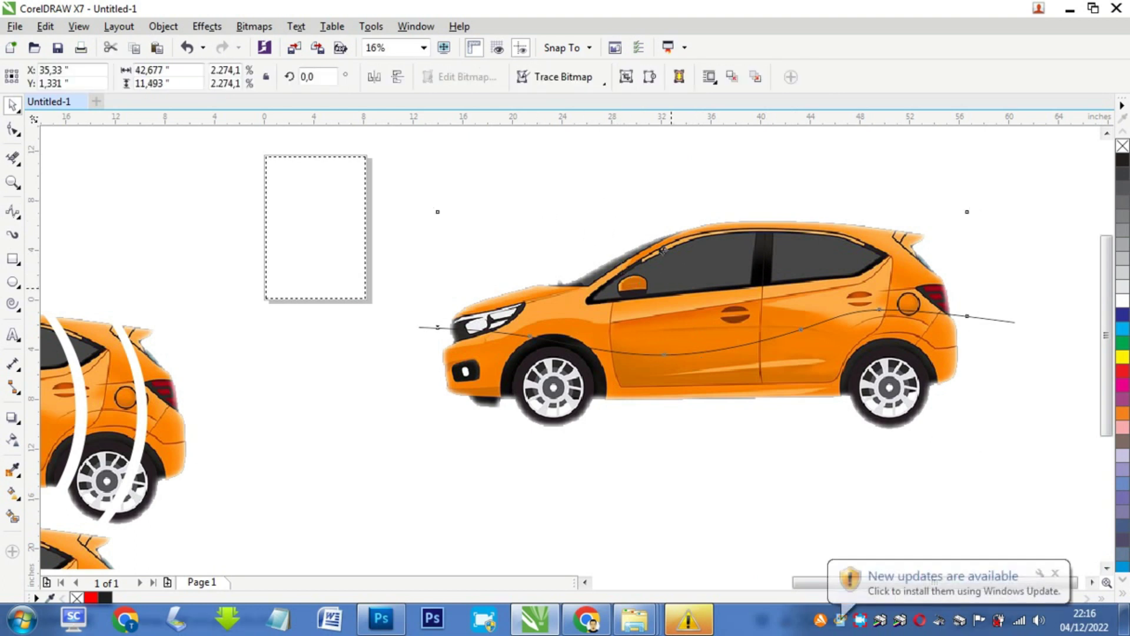
pyautogui.moveTo(656, 227); pyautogui.dragTo(642, 163)
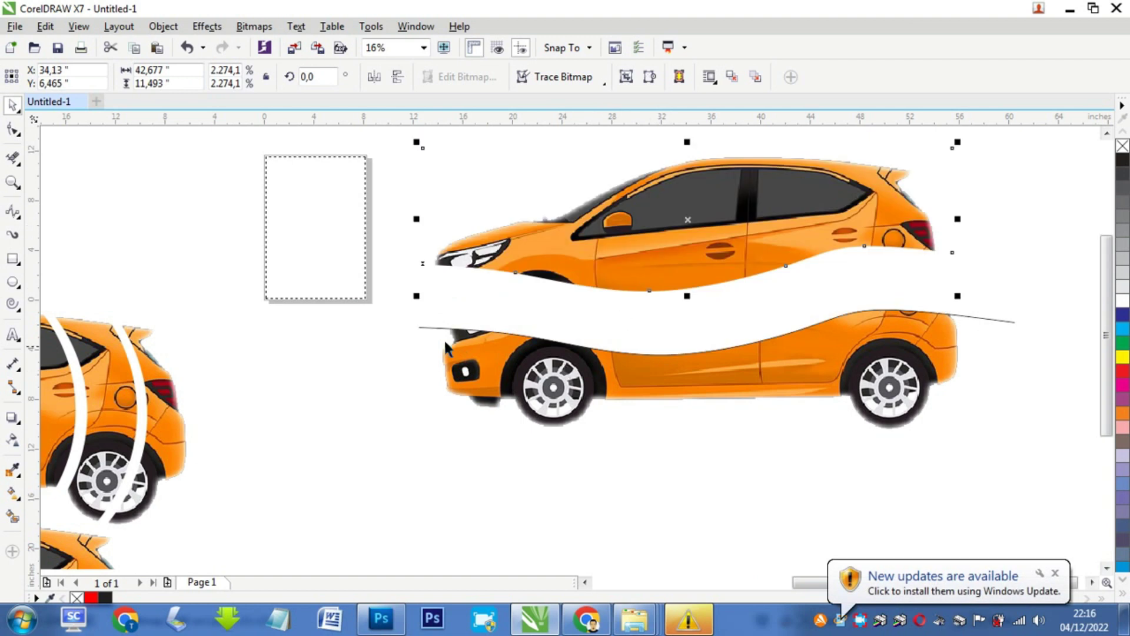
pyautogui.click(389, 359)
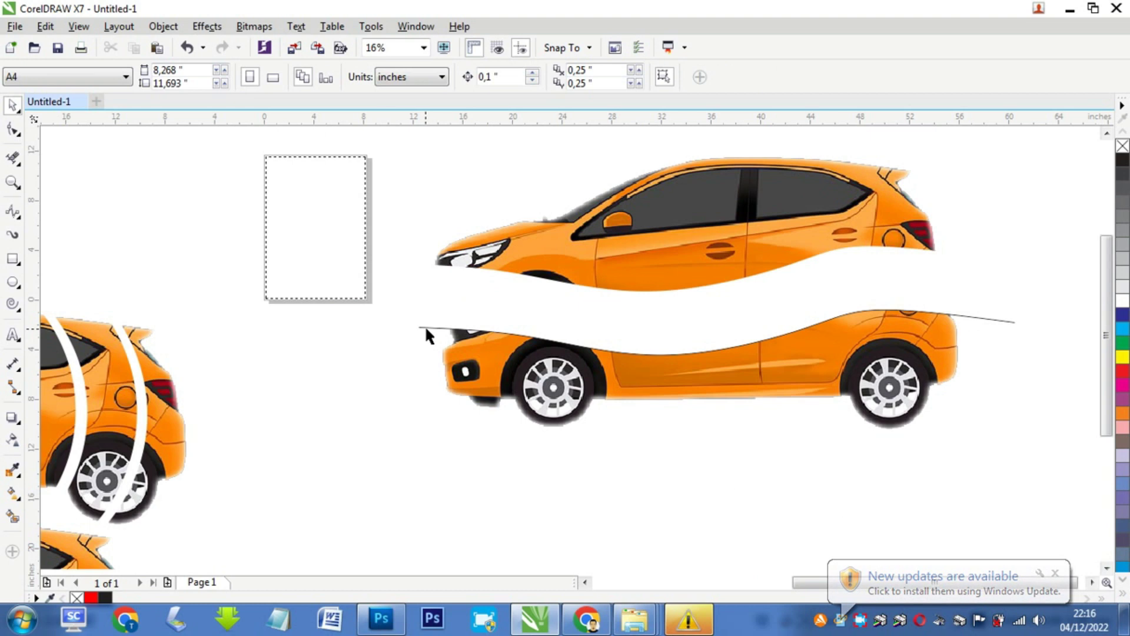
# Delete the wavy cutting curve lying along the lower half of the car.
pyautogui.click(425, 327)
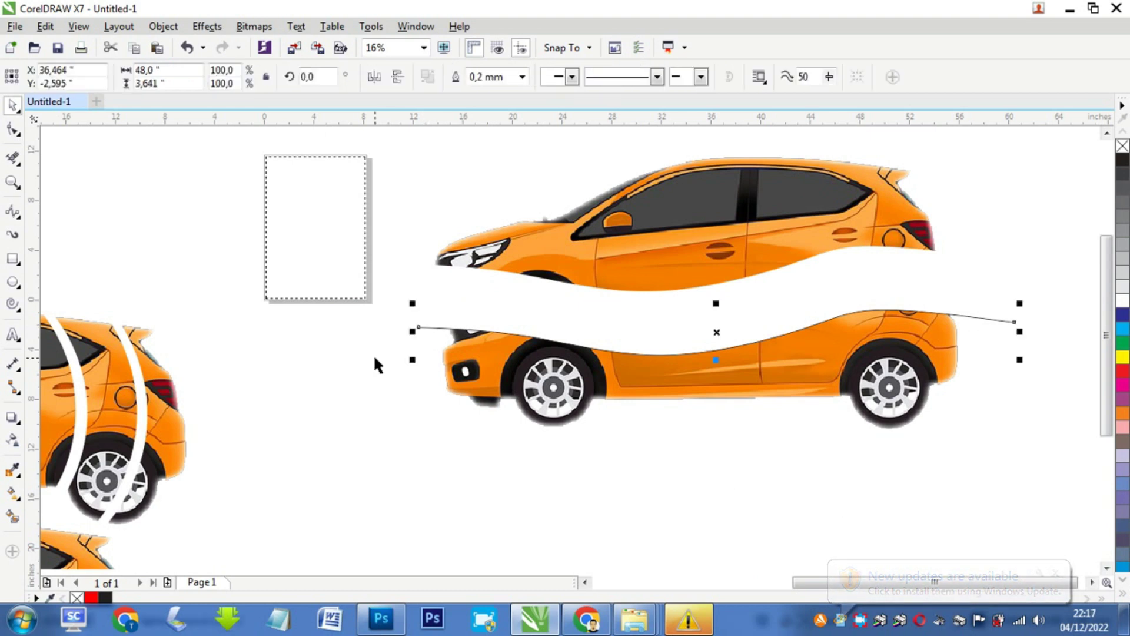
pyautogui.press('Delete')
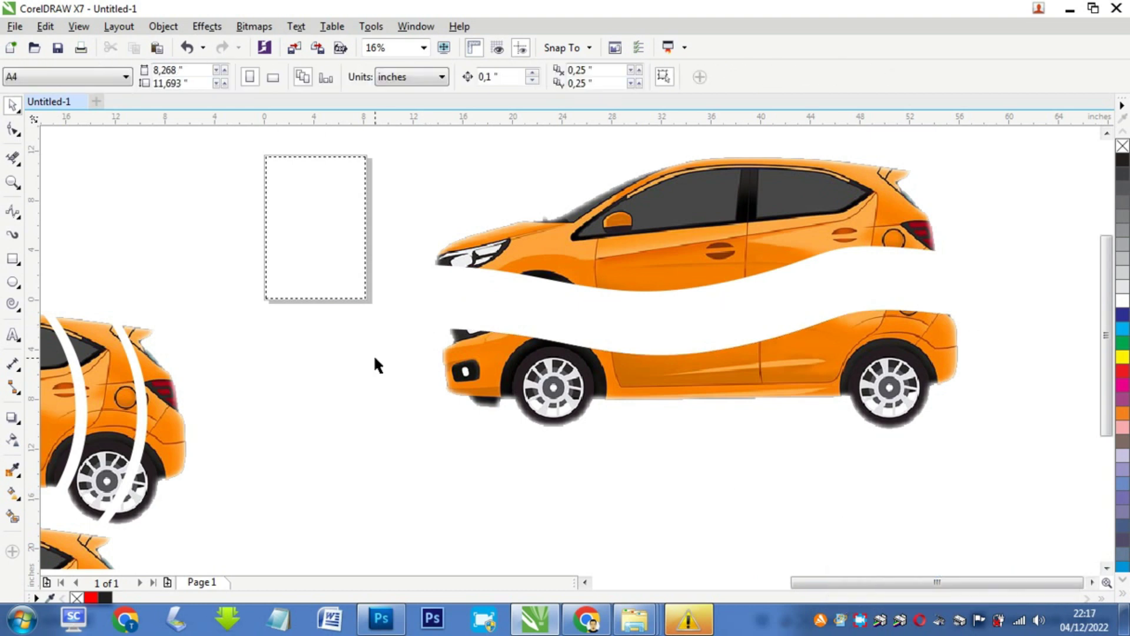
pyautogui.click(612, 382)
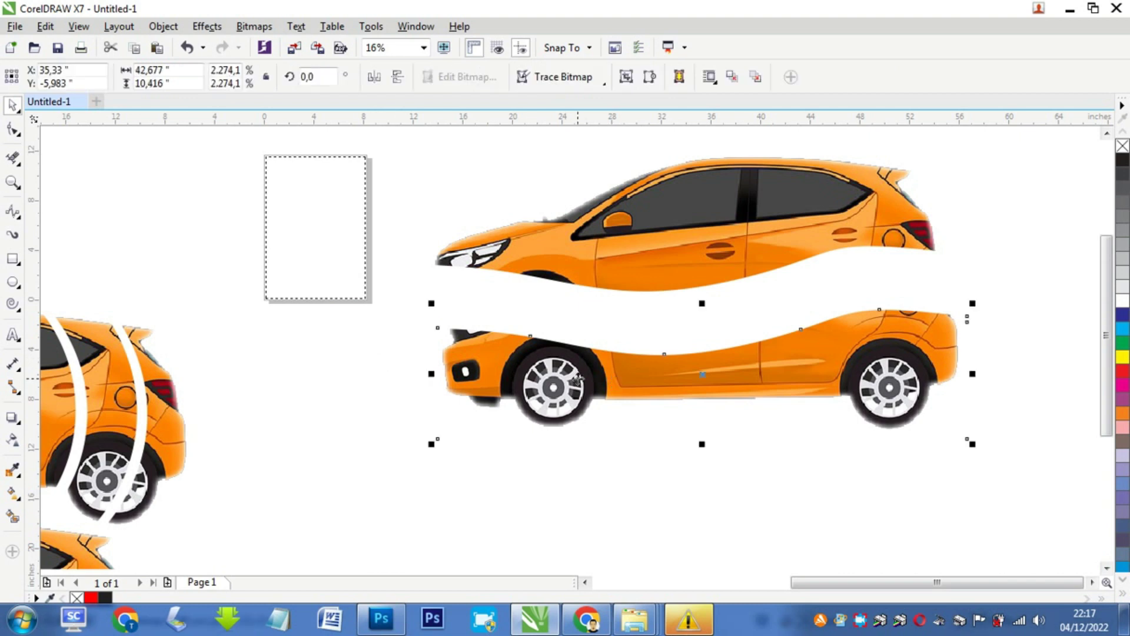
pyautogui.scroll(-2, 540, 349)
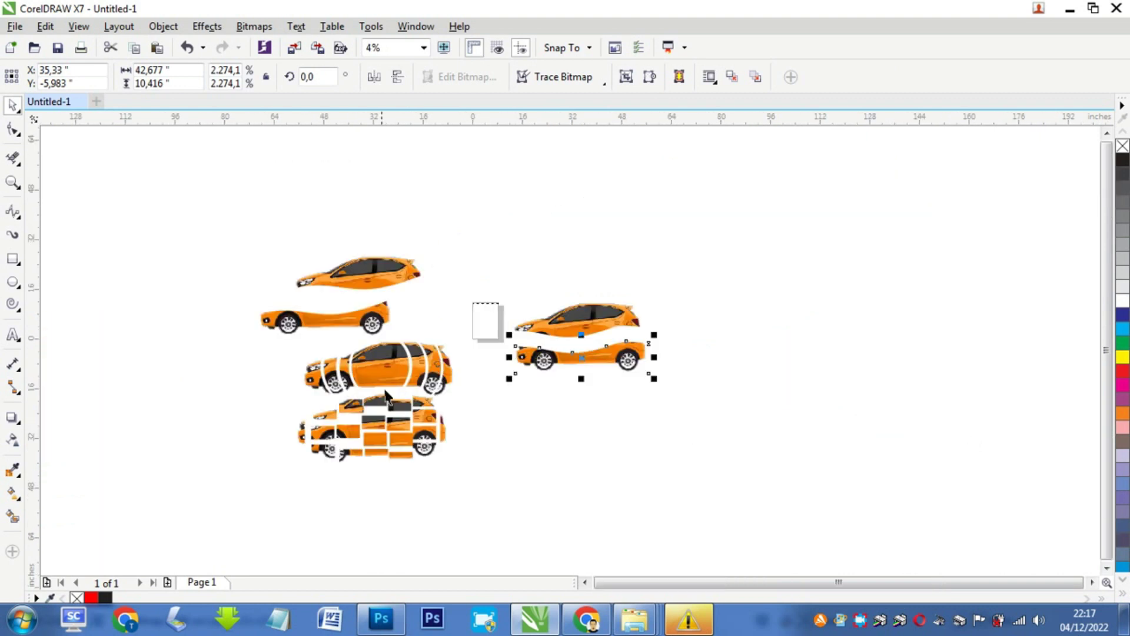
pyautogui.scroll(1, 399, 383)
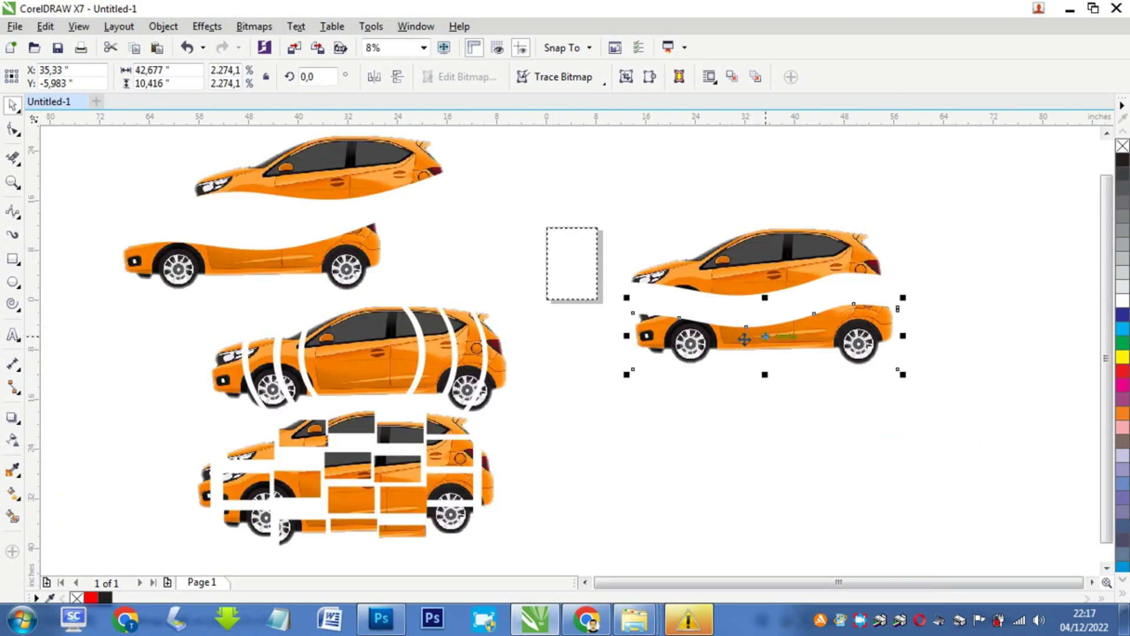
# Undo the wavy cut and its curve to restore the whole car.
pyautogui.click(677, 295)
pyautogui.hotkey('ctrl', 'z')
pyautogui.hotkey('ctrl', 'z')
pyautogui.hotkey('ctrl', 'z')
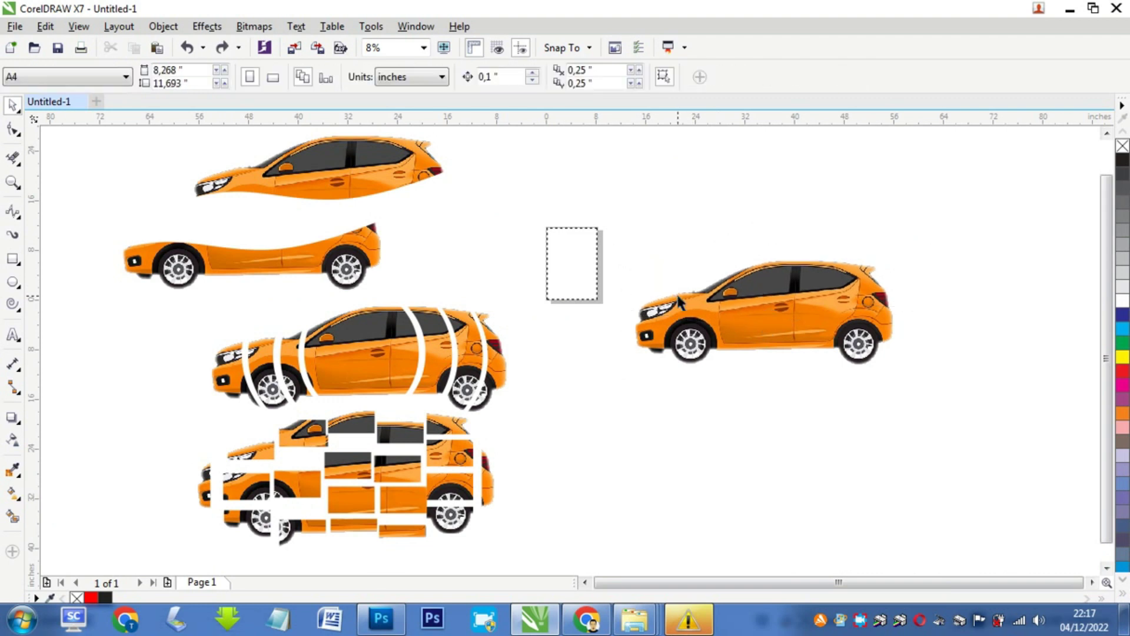
# Ungroup the sample car that is cut into curved vertical slices.
pyautogui.click(228, 370)
pyautogui.rightClick(236, 370)
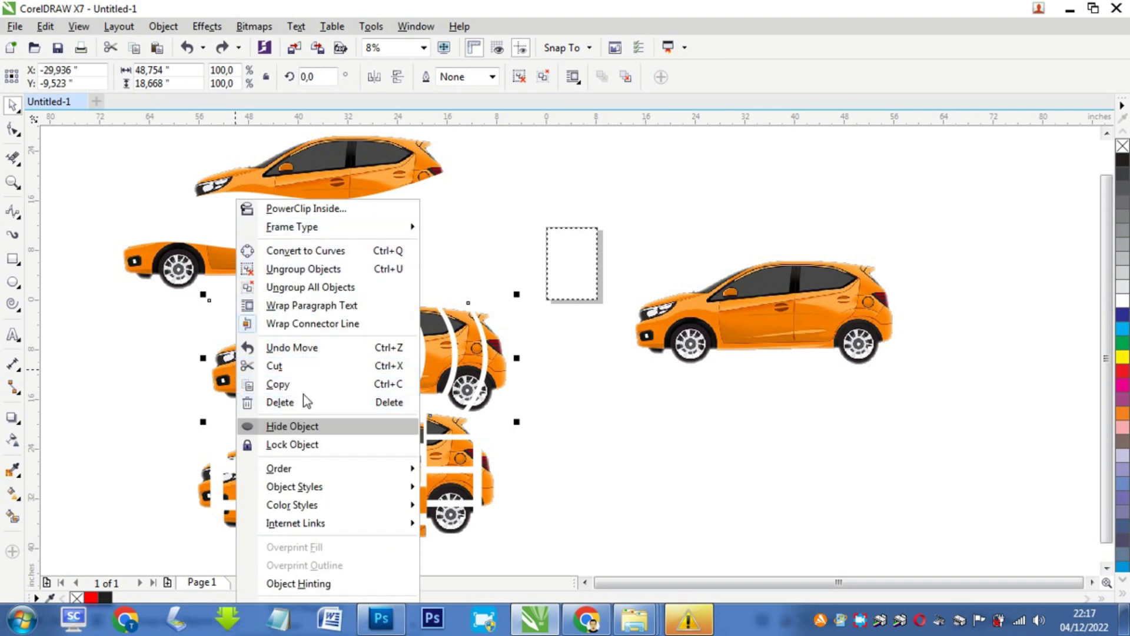
pyautogui.click(293, 269)
pyautogui.click(140, 371)
# Move the two front slices of the curved-slice sample car apart, away from the rest of the body.
pyautogui.click(206, 365)
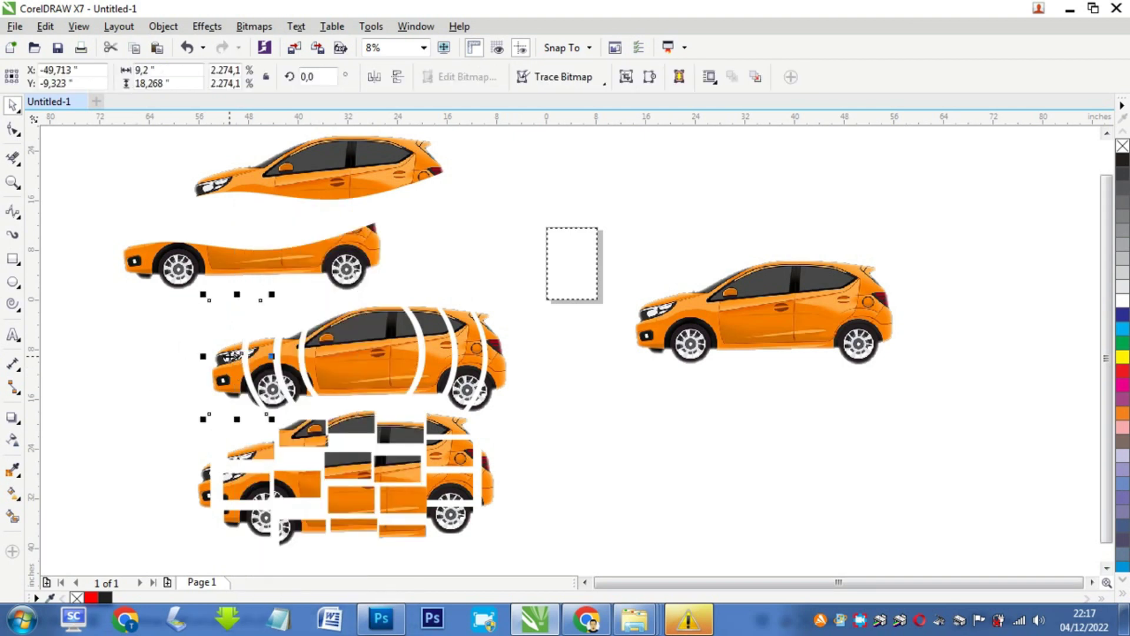
pyautogui.moveTo(235, 360); pyautogui.dragTo(137, 360)
pyautogui.moveTo(270, 367); pyautogui.dragTo(238, 365)
pyautogui.click(47, 291)
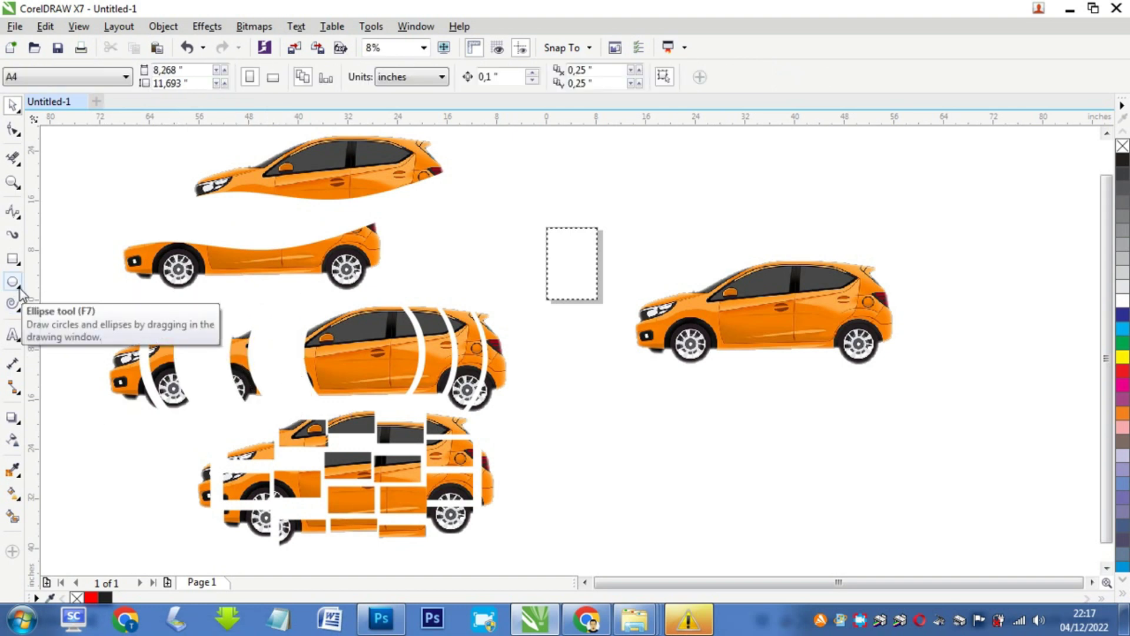
# Draw a large ellipse about 33.4 in wide over the uncut car and stretch it vertically to about 30.7 in high.
pyautogui.click(20, 289)
pyautogui.click(59, 282)
pyautogui.scroll(1, 846, 267)
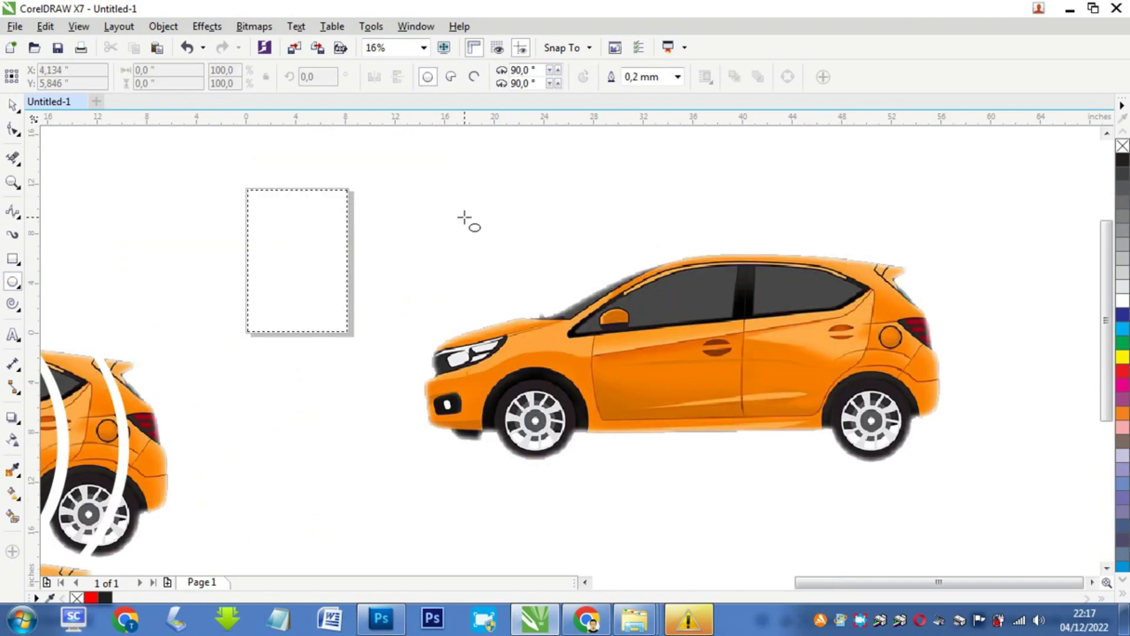
pyautogui.moveTo(479, 208); pyautogui.dragTo(899, 500)
pyautogui.moveTo(686, 199); pyautogui.dragTo(686, 156)
pyautogui.moveTo(686, 500); pyautogui.dragTo(686, 549)
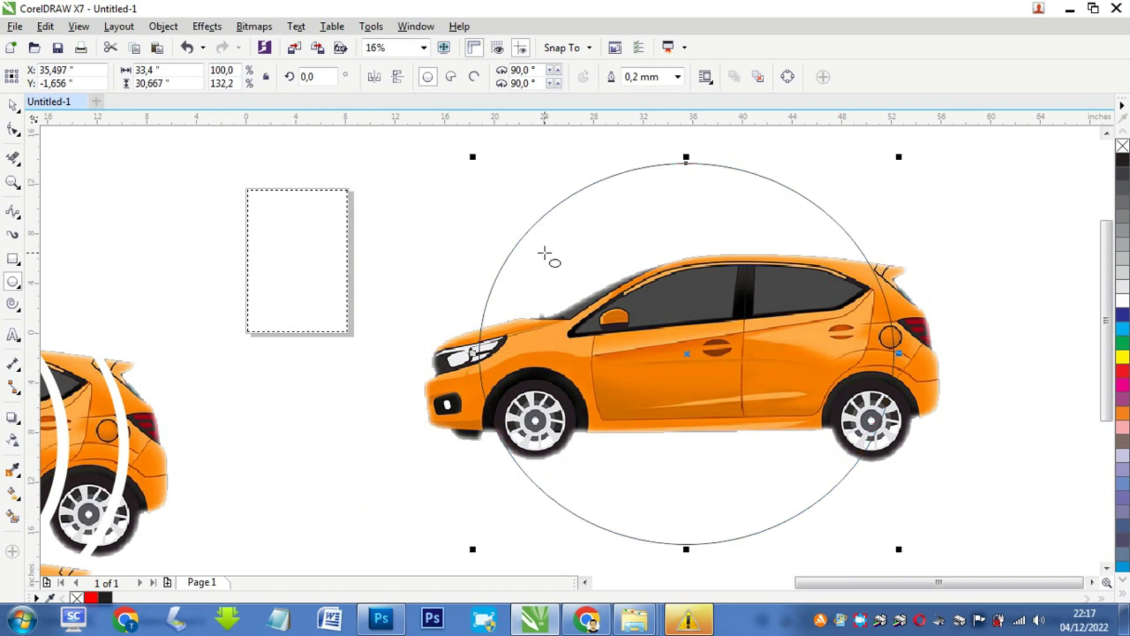
# Draw a smaller ellipse about 25.3 in wide inside the large one and stretch it upward to about 23.6 in high.
pyautogui.moveTo(544, 253); pyautogui.dragTo(864, 503)
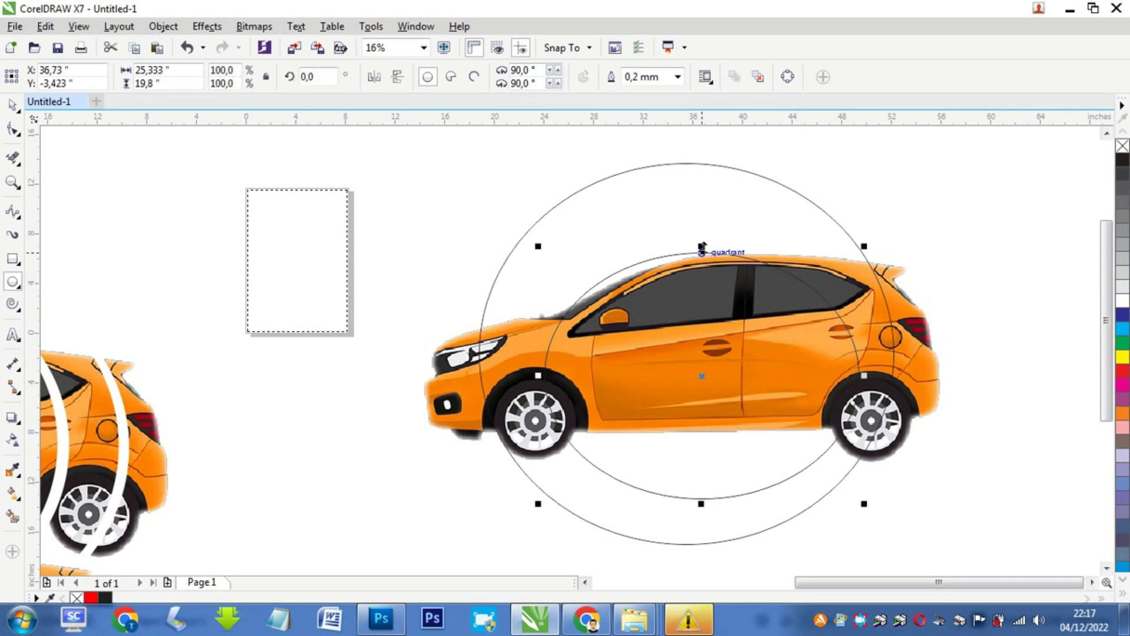
pyautogui.moveTo(702, 246); pyautogui.dragTo(701, 199)
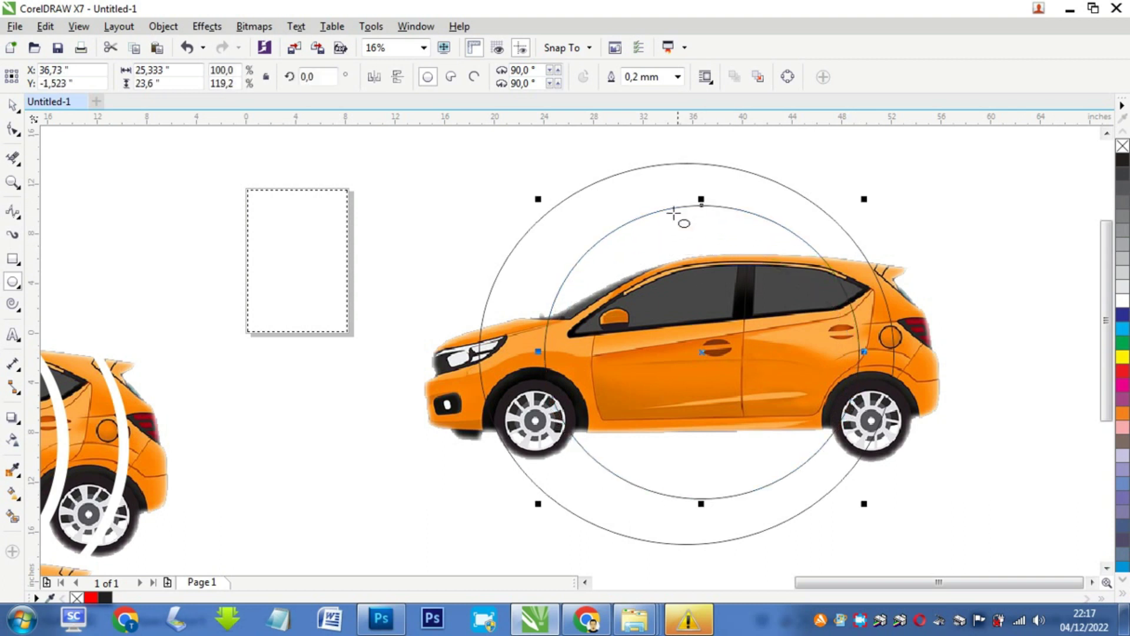
# Stretch the inner ellipse to about 27.4 × 24.7 in and draw a third ellipse inside it, about 21.8 × 20.5 in.
pyautogui.moveTo(538, 351); pyautogui.dragTo(512, 351)
pyautogui.moveTo(689, 503); pyautogui.dragTo(689, 517)
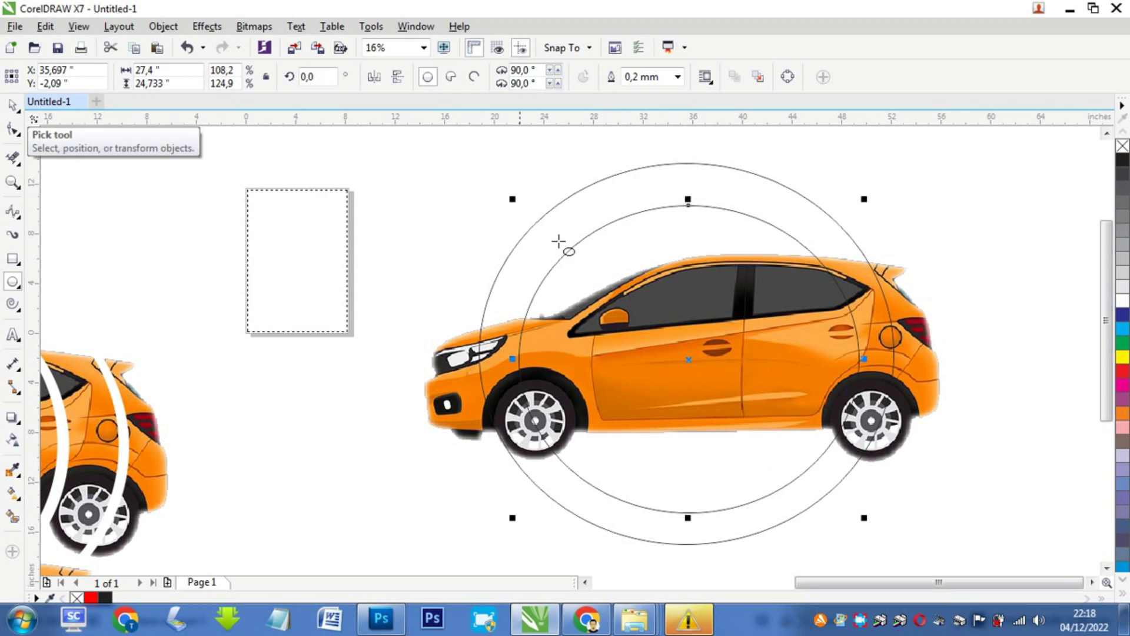
pyautogui.moveTo(593, 259); pyautogui.dragTo(830, 485)
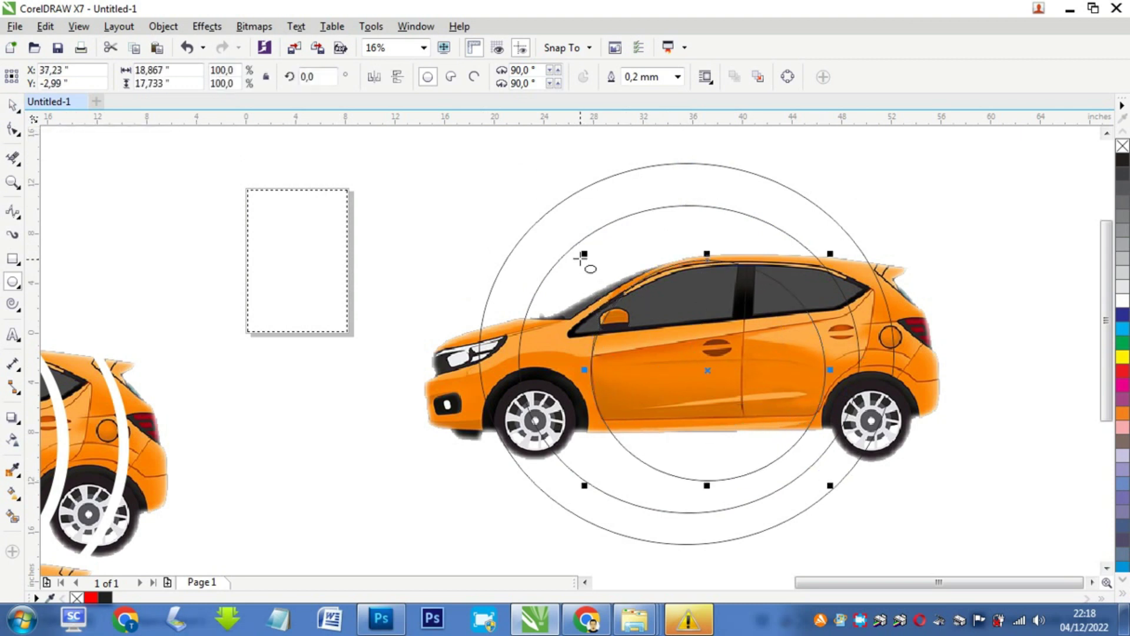
pyautogui.moveTo(584, 254); pyautogui.dragTo(547, 218)
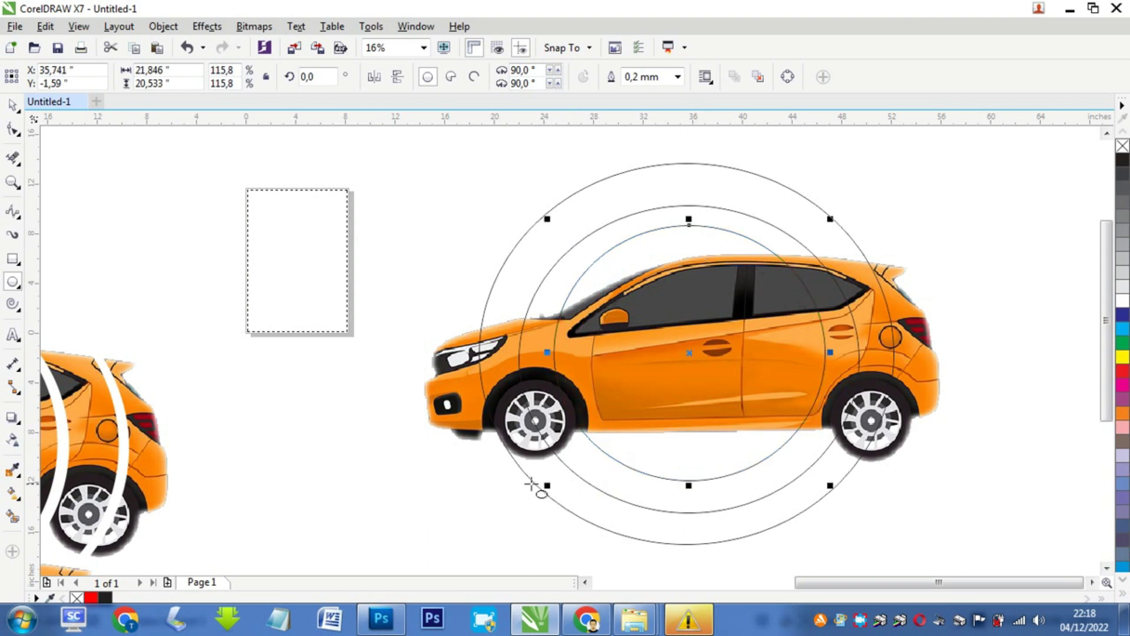
# Remove the upper and lower segments of all three ellipses with Virtual Segment Delete, keeping only the side arcs across the car.
pyautogui.click(14, 160)
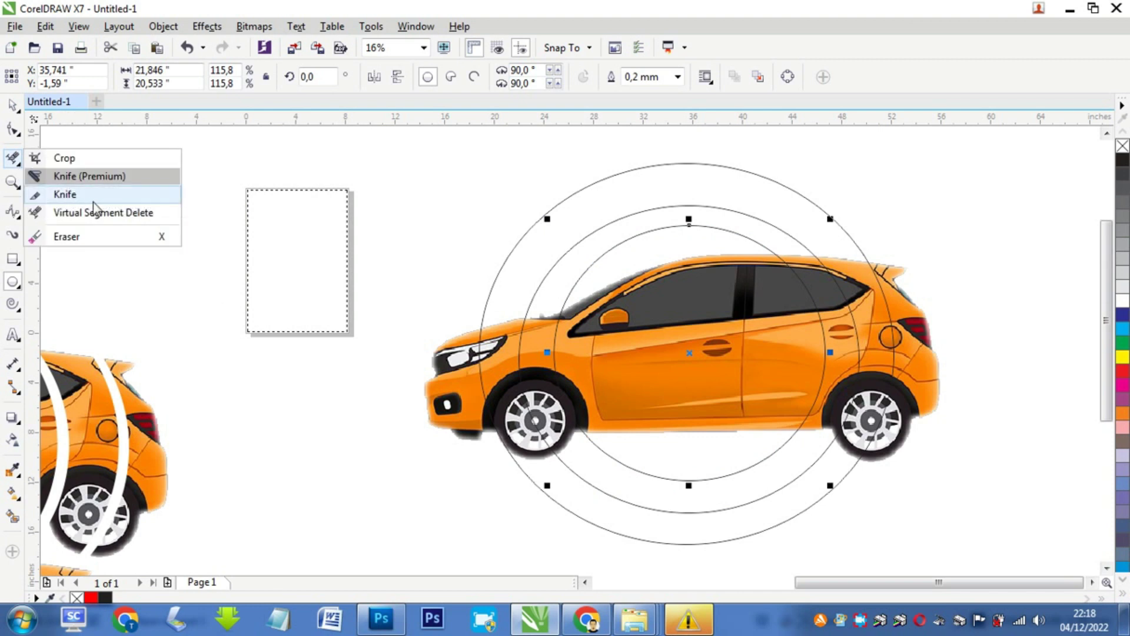
pyautogui.click(154, 216)
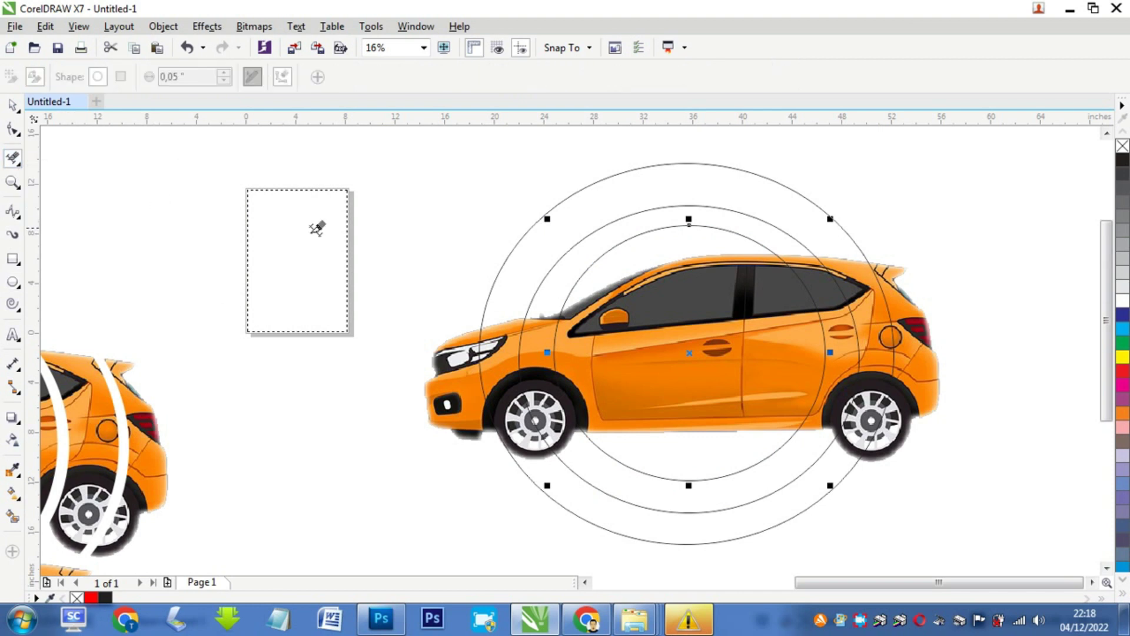
pyautogui.click(670, 157)
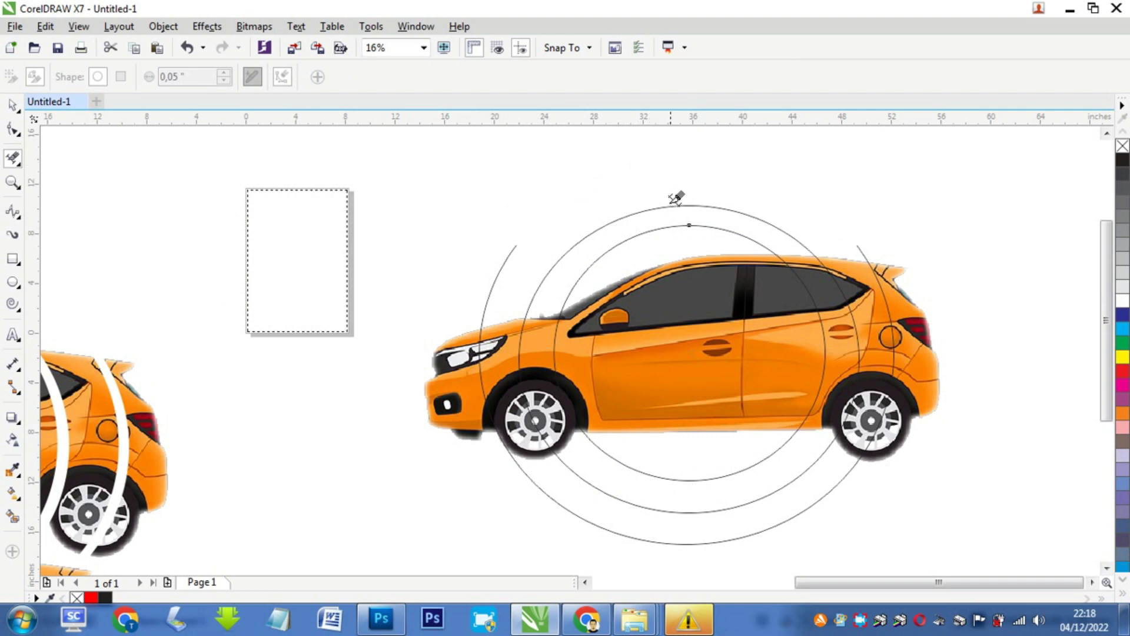
pyautogui.click(669, 200)
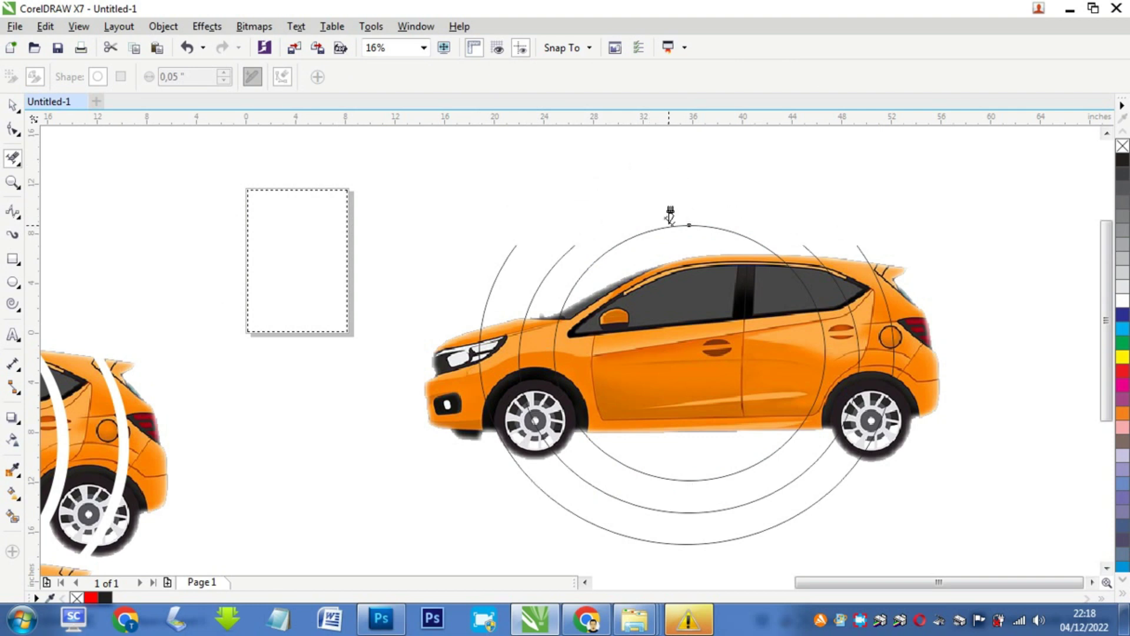
pyautogui.click(675, 222)
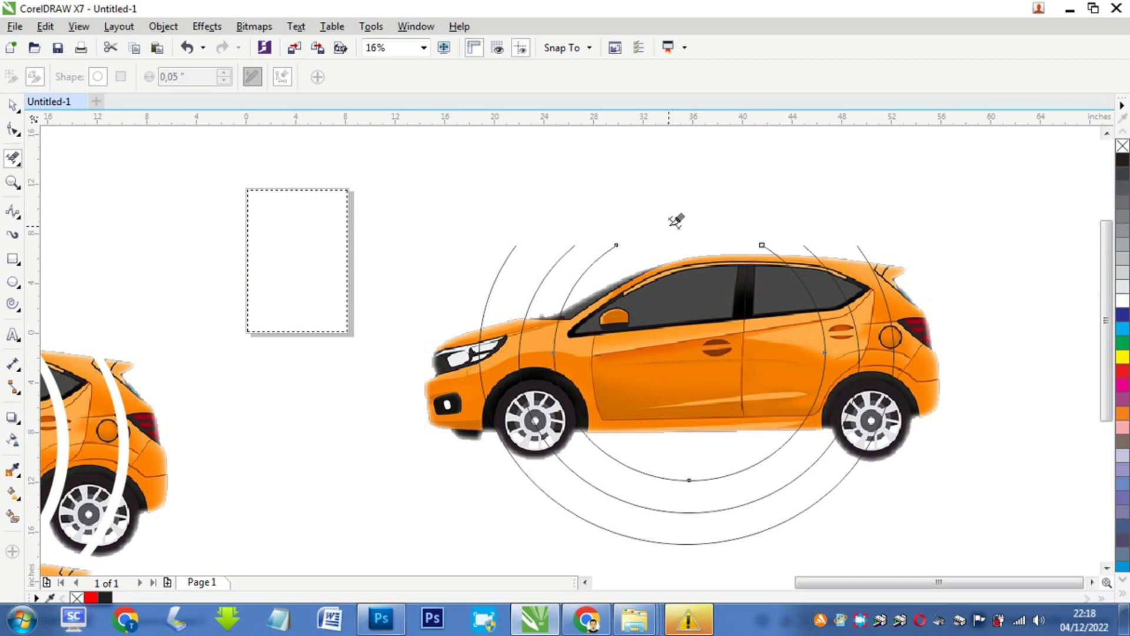
pyautogui.click(687, 541)
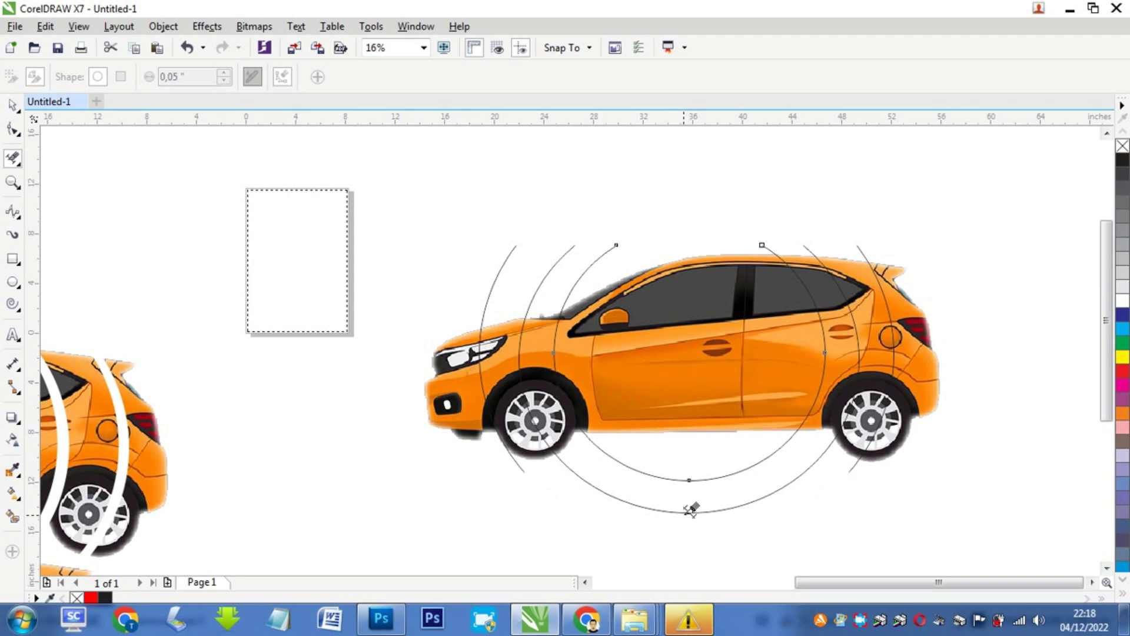
pyautogui.click(685, 510)
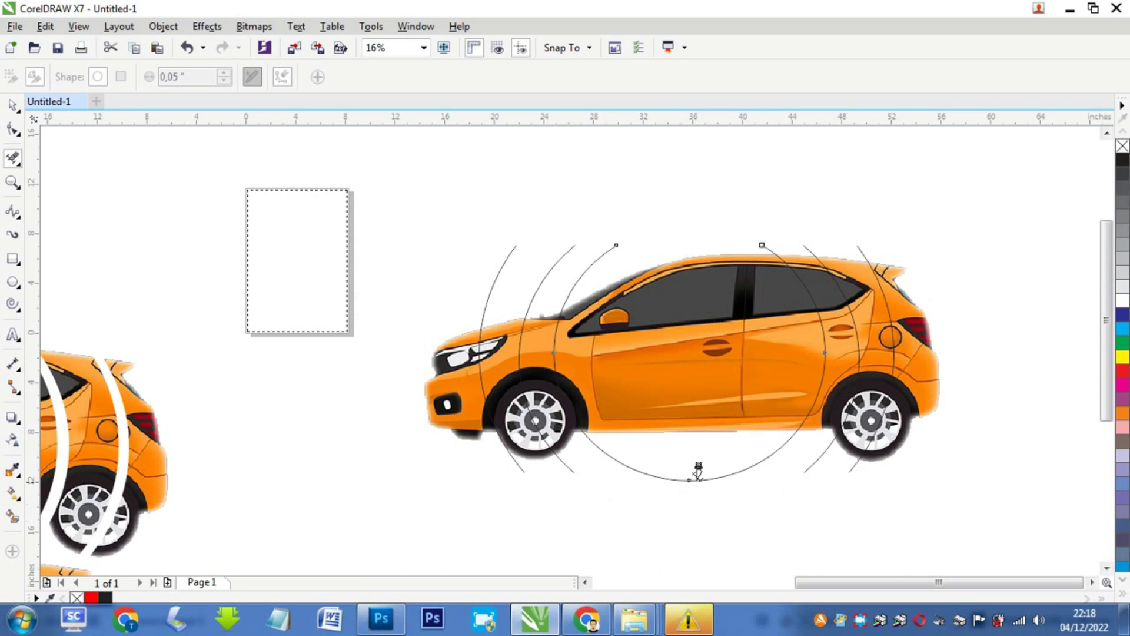
pyautogui.click(702, 478)
# Select all the ellipse arcs together with the car bitmap and trim the bitmap with them.
pyautogui.click(13, 108)
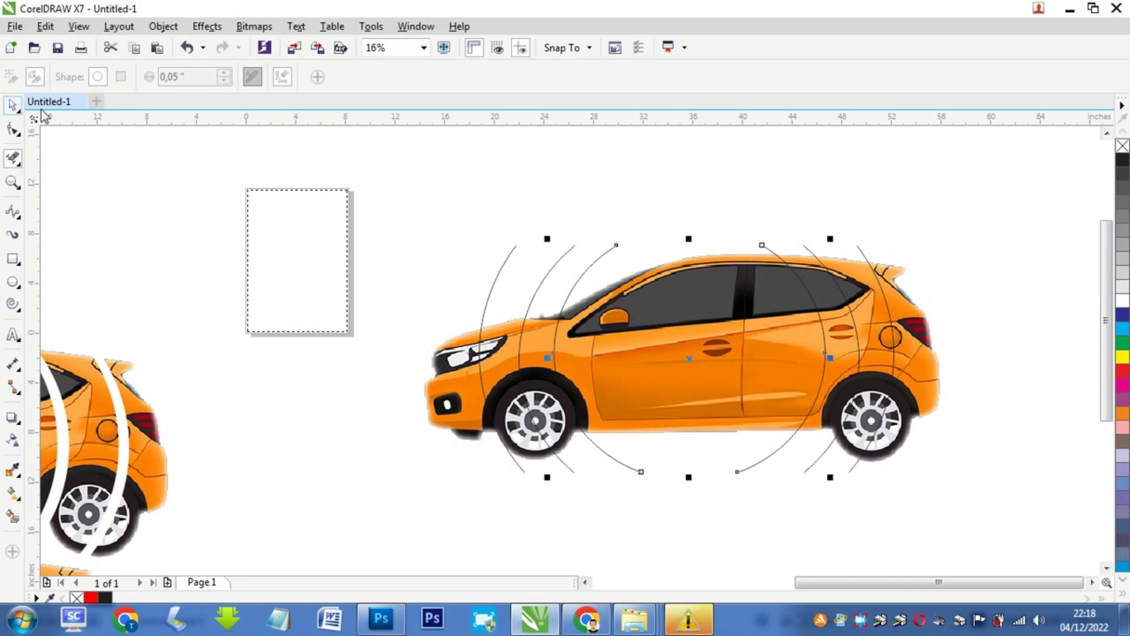
pyautogui.click(462, 215)
pyautogui.moveTo(460, 218); pyautogui.dragTo(905, 495)
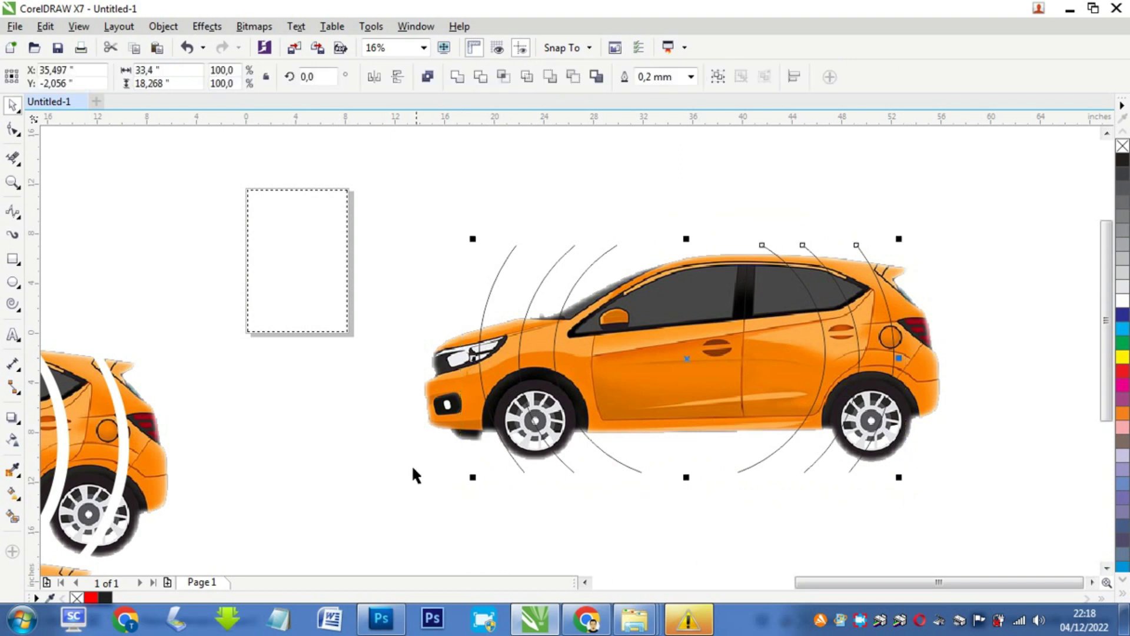
pyautogui.keyDown('shift'); pyautogui.click(445, 405); pyautogui.keyUp('shift')
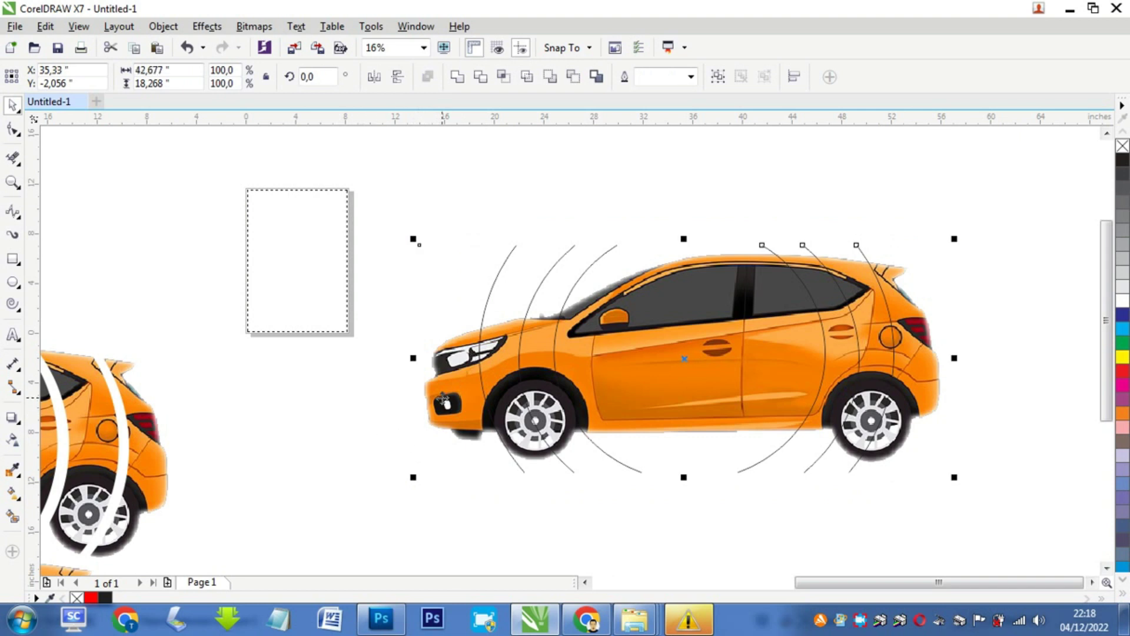
pyautogui.click(481, 85)
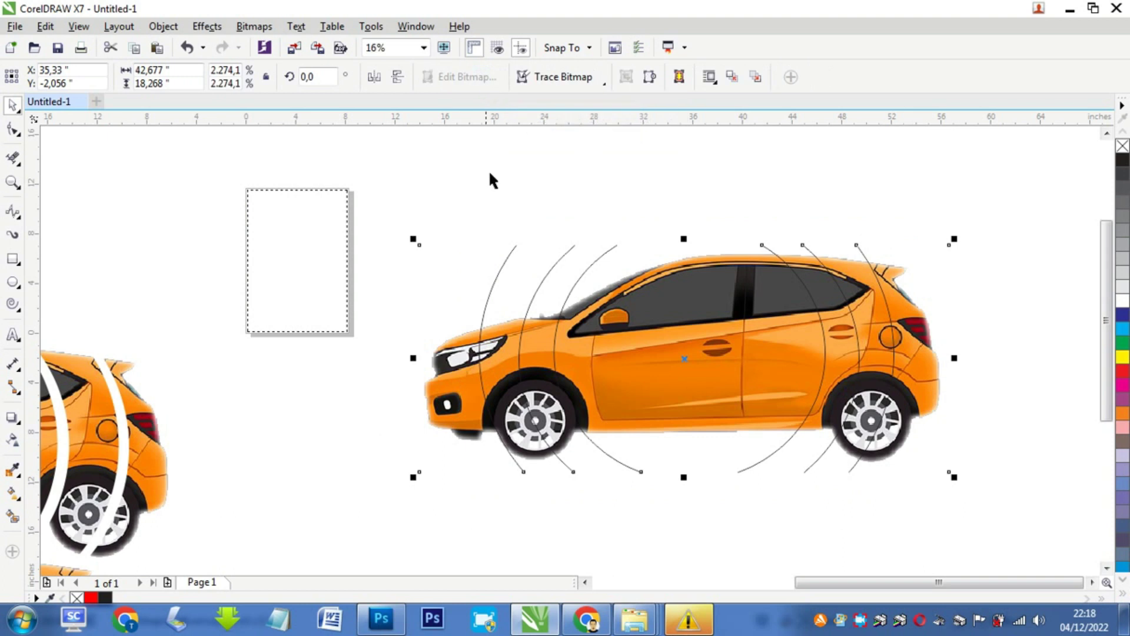
# Break the trimmed car bitmap apart into separate pieces and deselect them.
pyautogui.rightClick(663, 329)
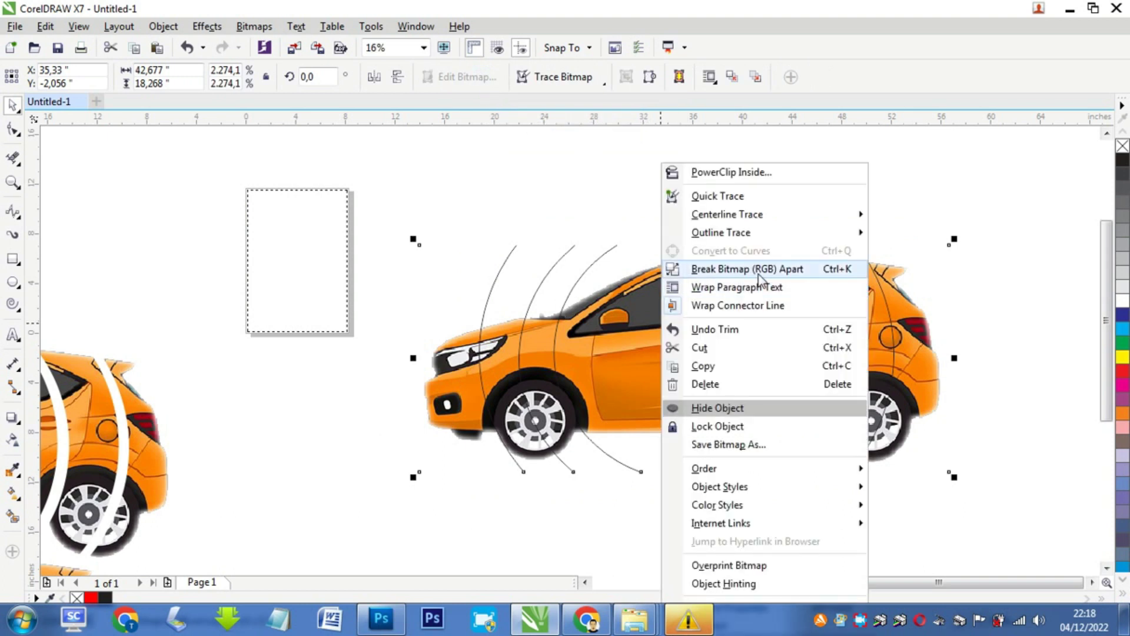
pyautogui.click(806, 271)
pyautogui.click(703, 189)
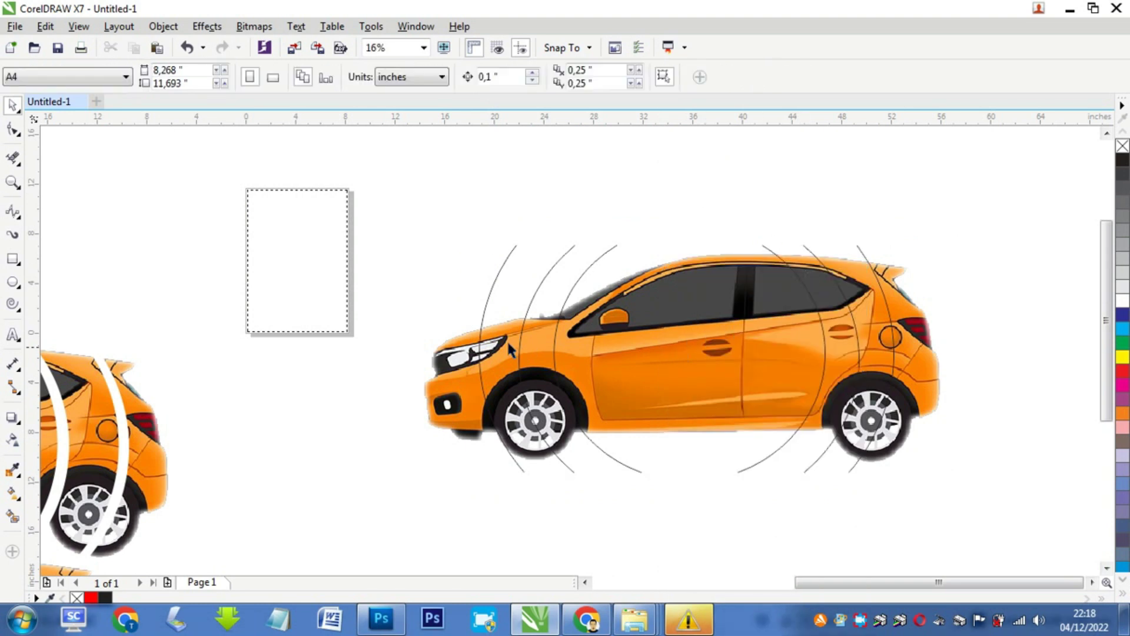
pyautogui.moveTo(462, 218); pyautogui.dragTo(908, 499)
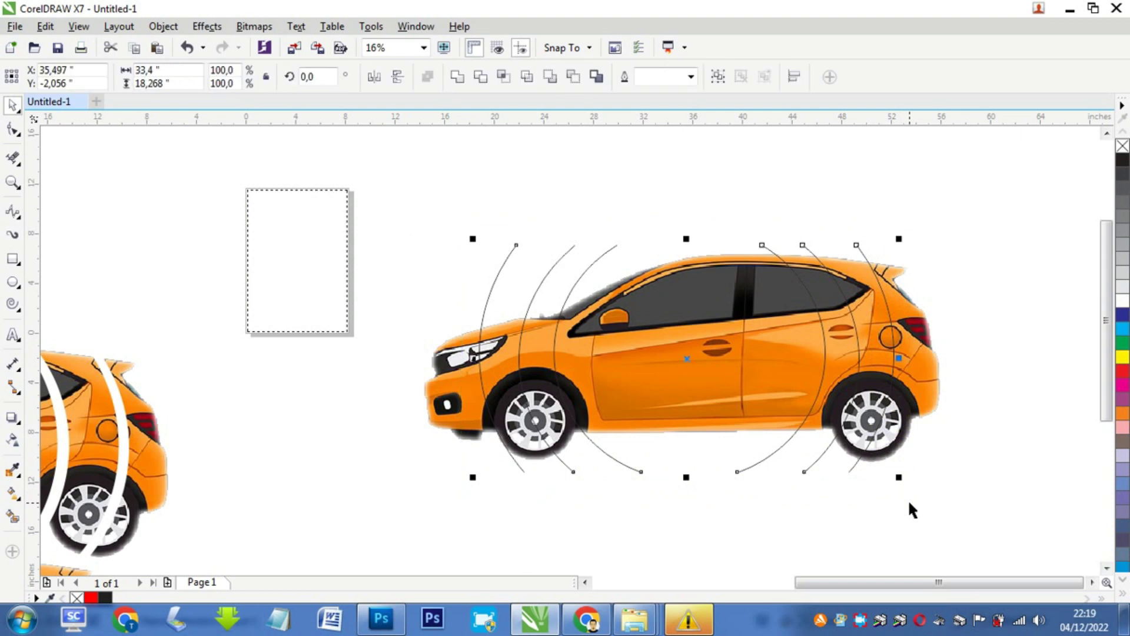
pyautogui.press('Delete')
pyautogui.hotkey('ctrl', 'z')
# Move the front bumper piece away from the rest of the car.
pyautogui.click(459, 250)
pyautogui.click(465, 356)
pyautogui.moveTo(465, 356); pyautogui.dragTo(358, 363)
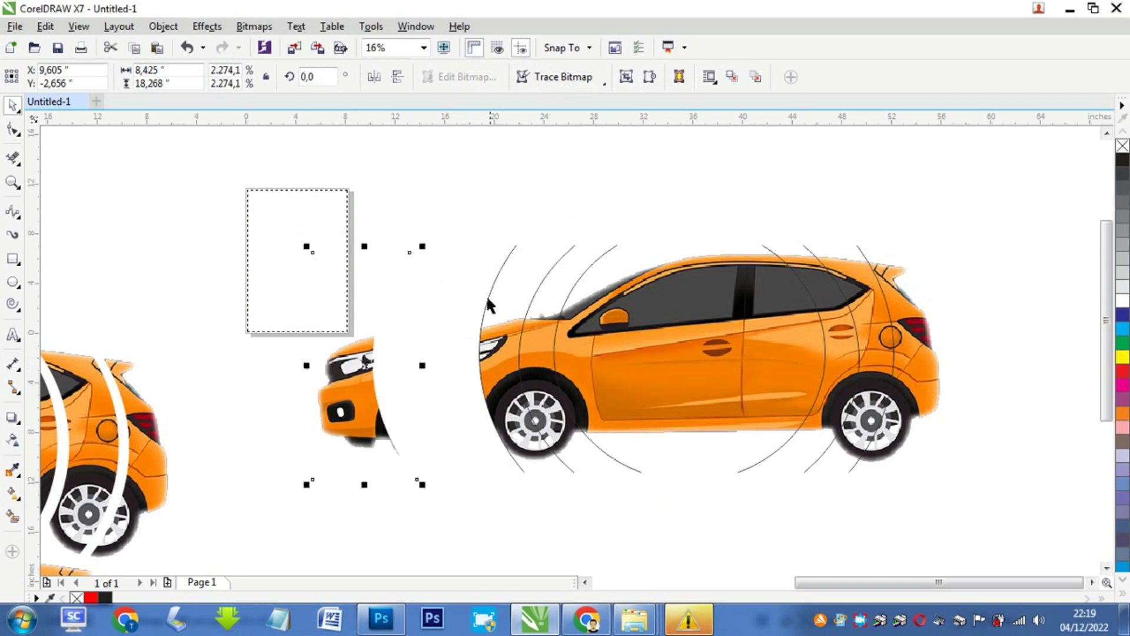
# Delete the three sets of cutting arcs and the narrow bitmap slice in front of the car's centre piece.
pyautogui.click(487, 293)
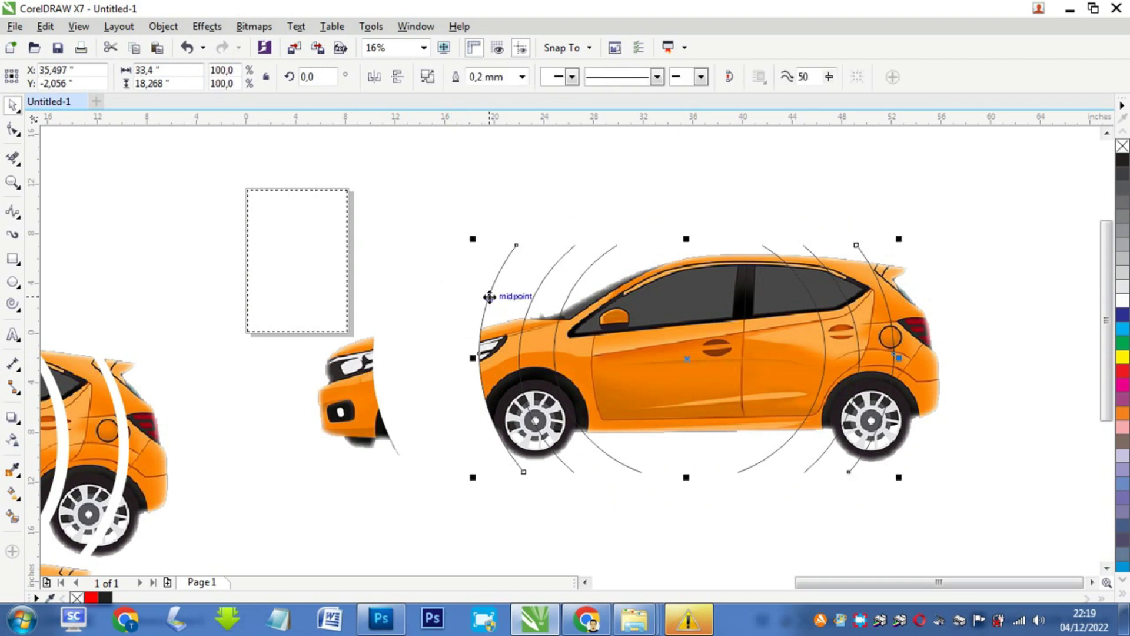
pyautogui.press('Delete')
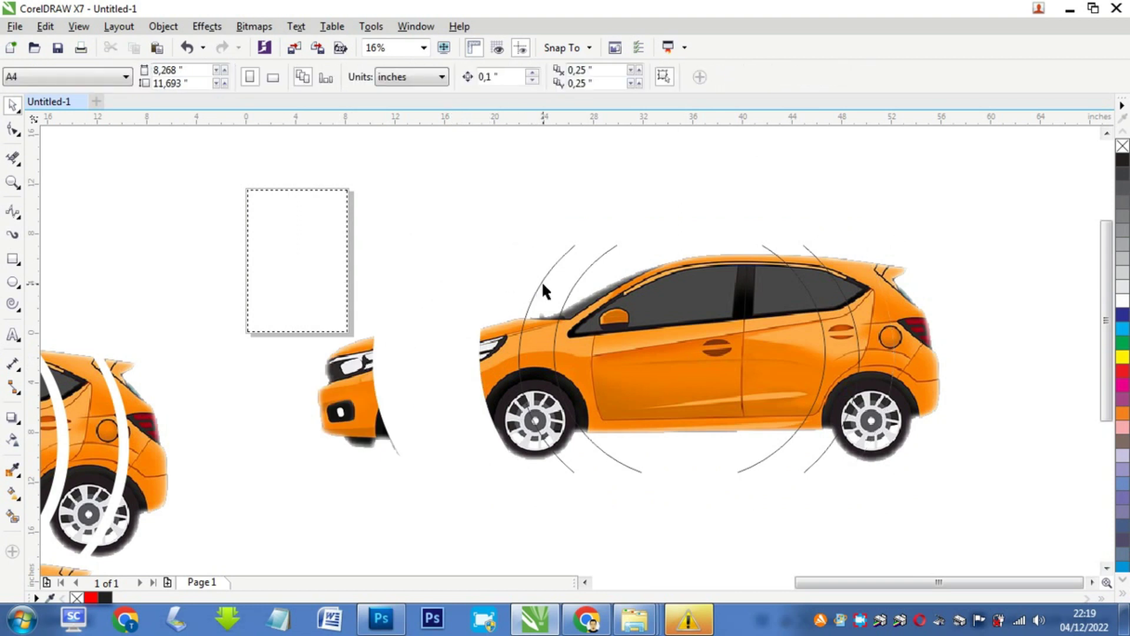
pyautogui.click(545, 285)
pyautogui.press('Delete')
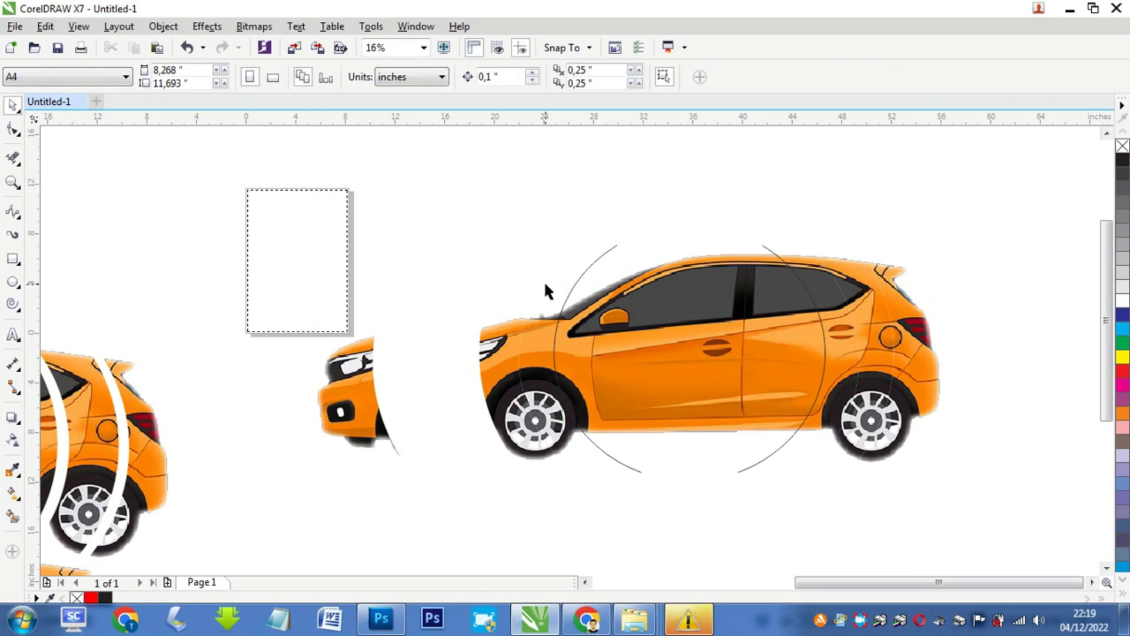
pyautogui.click(572, 286)
pyautogui.press('Delete')
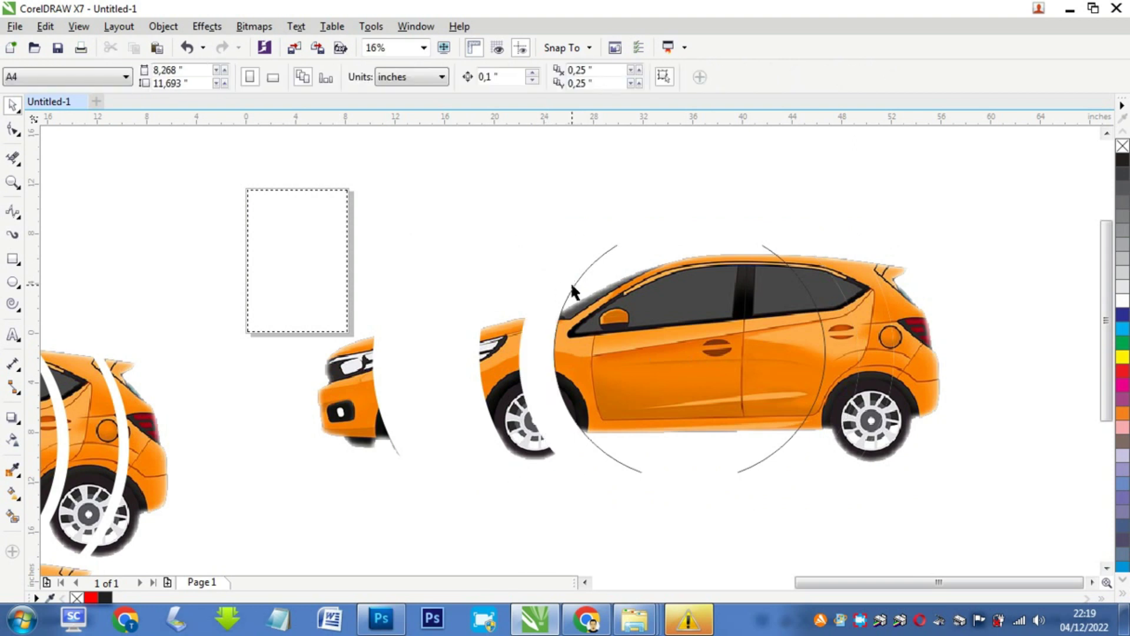
pyautogui.click(574, 282)
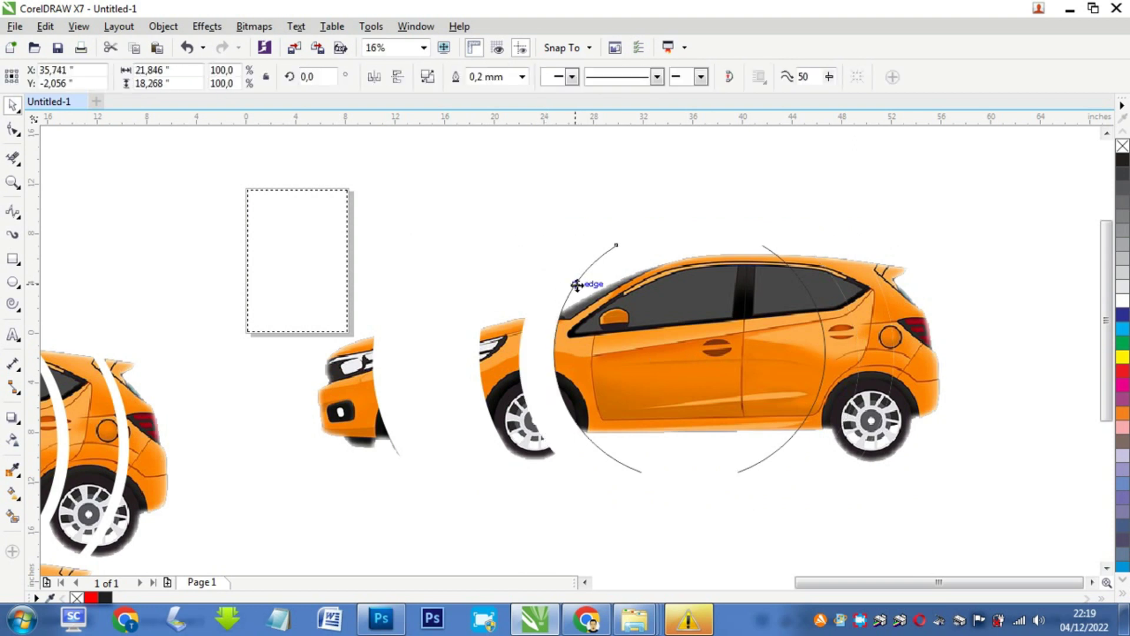
pyautogui.press('Delete')
# Pull the centre piece and the curved rear slices of the car apart so that gaps separate them.
pyautogui.moveTo(577, 351); pyautogui.dragTo(499, 210)
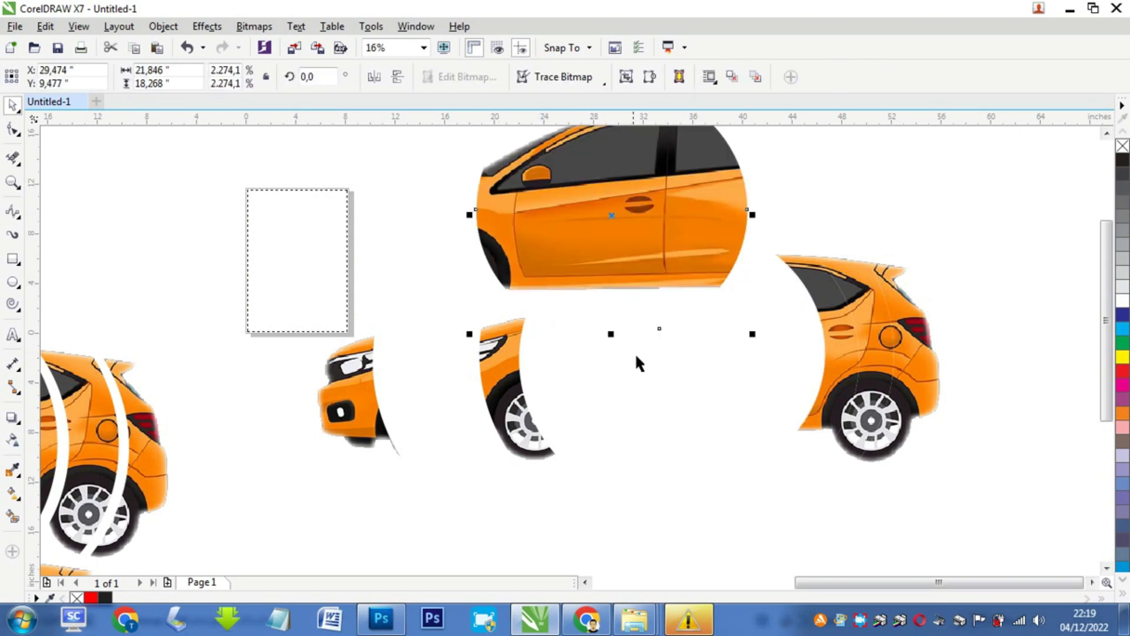
pyautogui.moveTo(576, 252); pyautogui.dragTo(644, 336)
pyautogui.moveTo(954, 353); pyautogui.dragTo(1018, 350)
pyautogui.moveTo(888, 349); pyautogui.dragTo(938, 282)
pyautogui.moveTo(838, 346); pyautogui.dragTo(789, 404)
pyautogui.moveTo(673, 301); pyautogui.dragTo(676, 365)
pyautogui.moveTo(623, 341); pyautogui.dragTo(659, 304)
pyautogui.moveTo(826, 436); pyautogui.dragTo(850, 381)
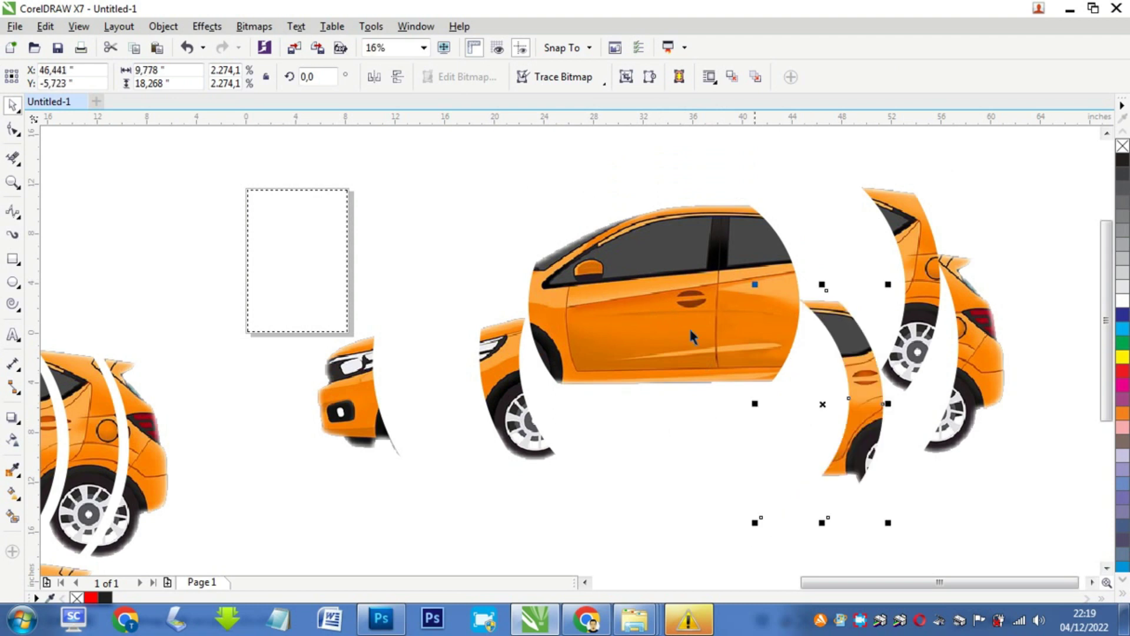
# Move the grid-cut sample car to the empty area below the ellipse-cut pieces.
pyautogui.scroll(-1, 562, 291)
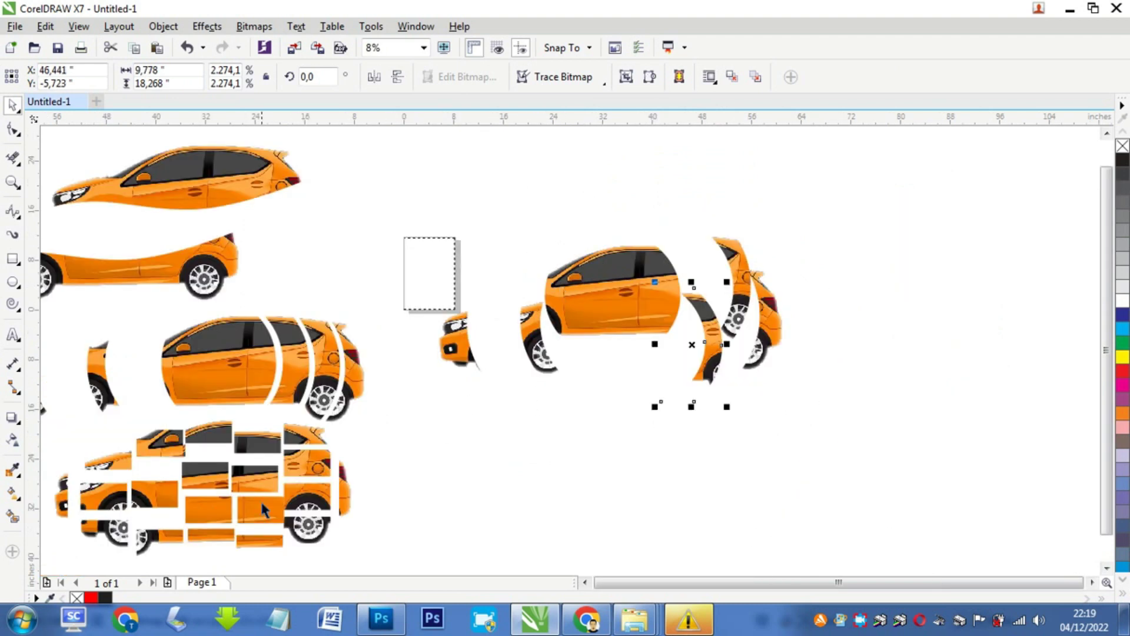
pyautogui.click(262, 482)
pyautogui.moveTo(247, 488)
pyautogui.mouseDown()
pyautogui.moveTo(233, 478)
pyautogui.moveTo(588, 461)
pyautogui.moveTo(333, 497)
pyautogui.moveTo(231, 498)
pyautogui.mouseUp()
pyautogui.click(642, 402)
# Undo the sample car's move and the entire ellipse cut, back to the whole car without any ellipses.
pyautogui.hotkey('ctrl', 'z')
pyautogui.hotkey('ctrl', 'z')
pyautogui.hotkey('ctrl', 'z')
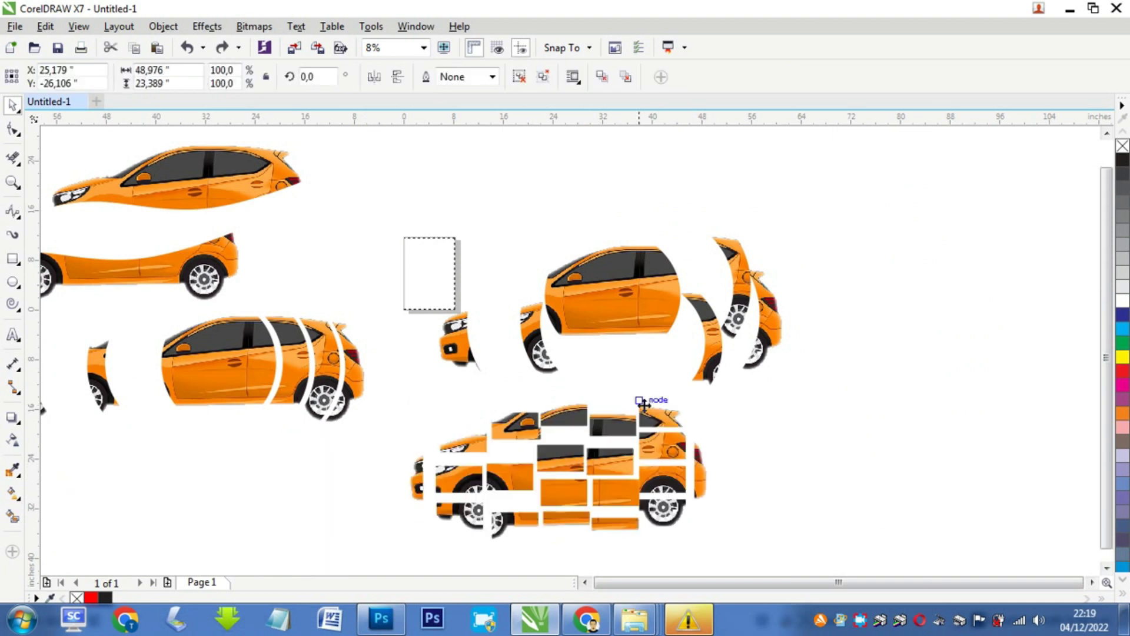
pyautogui.hotkey('ctrl', 'z')
pyautogui.hotkey('ctrl', 'z')
pyautogui.hotkey('ctrl', 'z')
pyautogui.hotkey('ctrl', 'z')
pyautogui.hotkey('ctrl', 'z')
pyautogui.hotkey('ctrl', 'z')
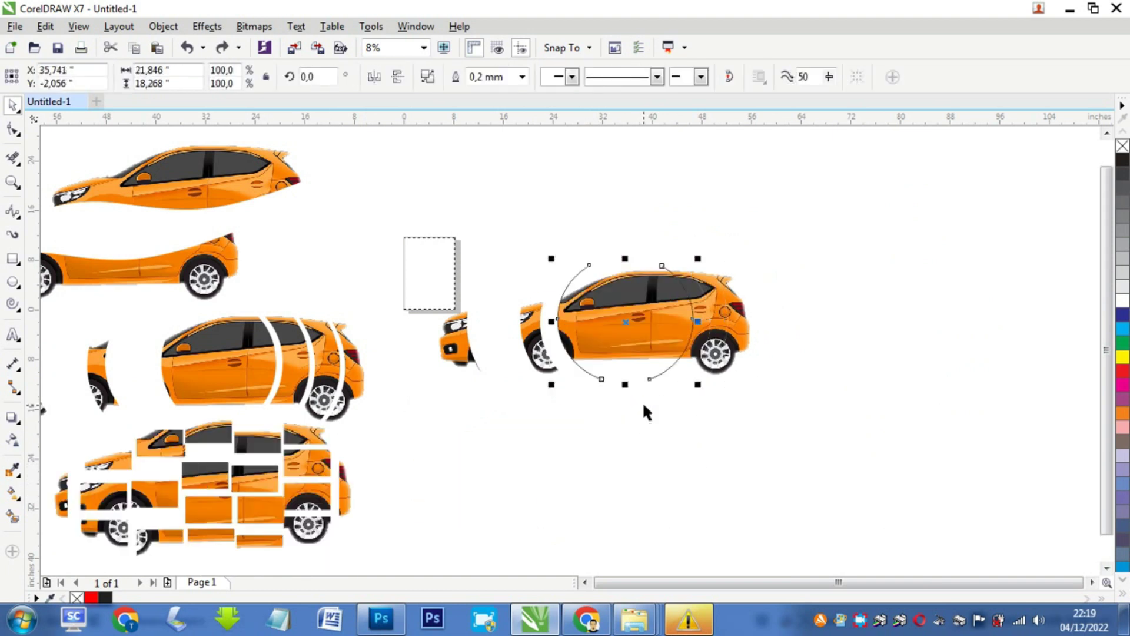
pyautogui.hotkey('ctrl', 'z')
pyautogui.hotkey('ctrl', 'z')
pyautogui.hotkey('ctrl', 'z')
pyautogui.hotkey('ctrl', 'z')
pyautogui.hotkey('ctrl', 'z')
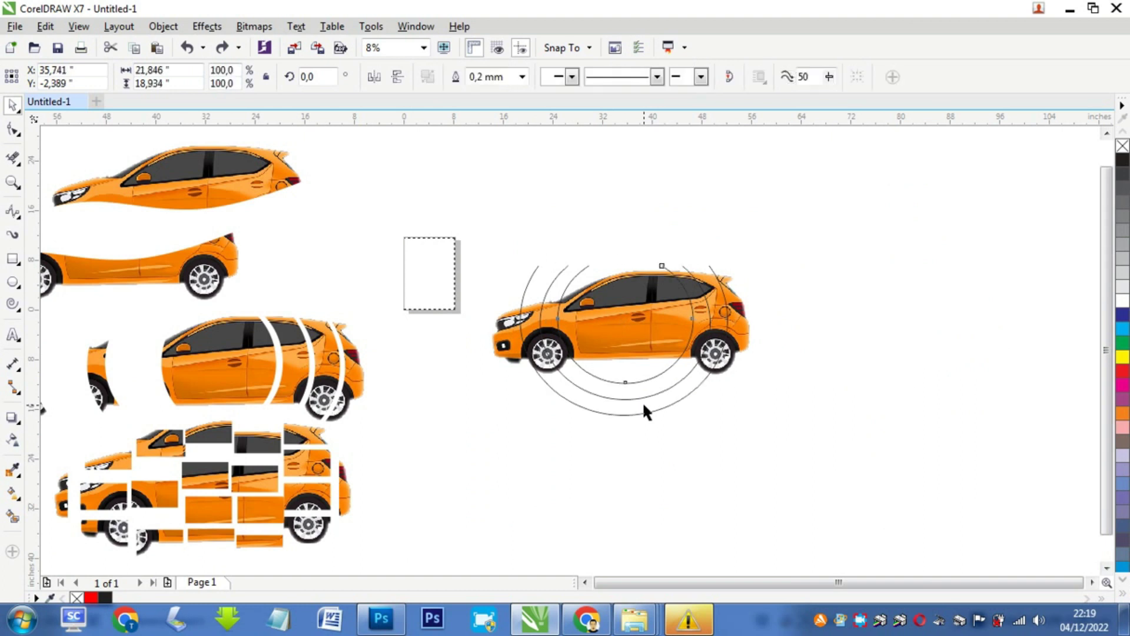
pyautogui.hotkey('ctrl', 'z')
pyautogui.hotkey('ctrl', 'z')
pyautogui.hotkey('ctrl', 'z')
pyautogui.hotkey('ctrl', 'z')
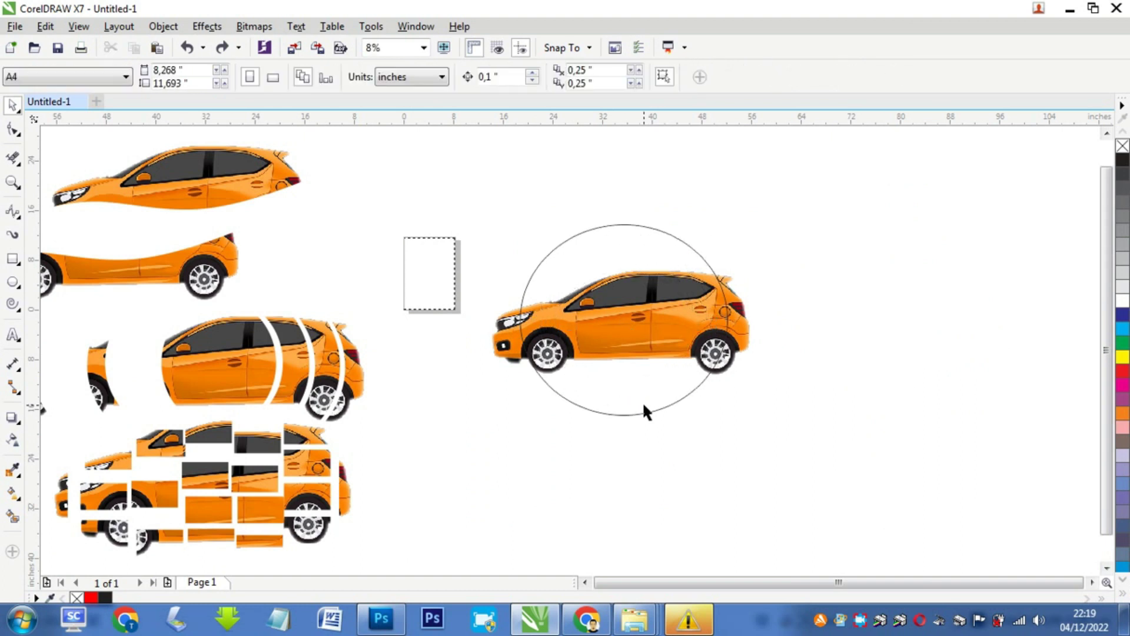
pyautogui.hotkey('ctrl', 'z')
pyautogui.hotkey('ctrl', 'z')
pyautogui.hotkey('ctrl', 'z')
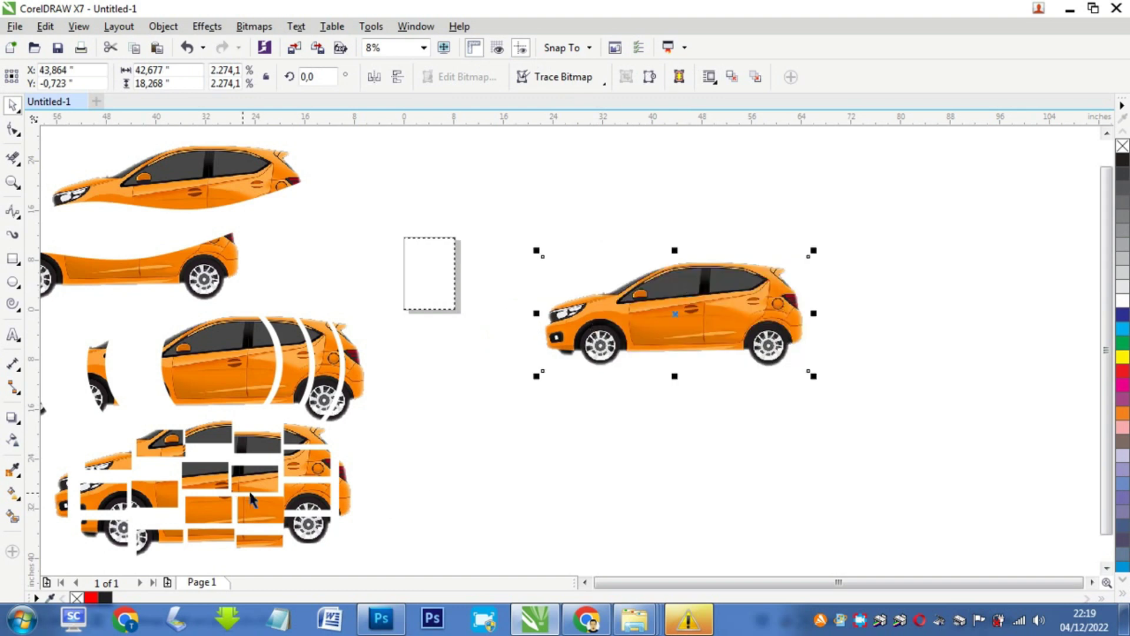
# Create a table with 5 rows and 5 columns, 3.937 in high and 2.953 in wide.
pyautogui.click(333, 27)
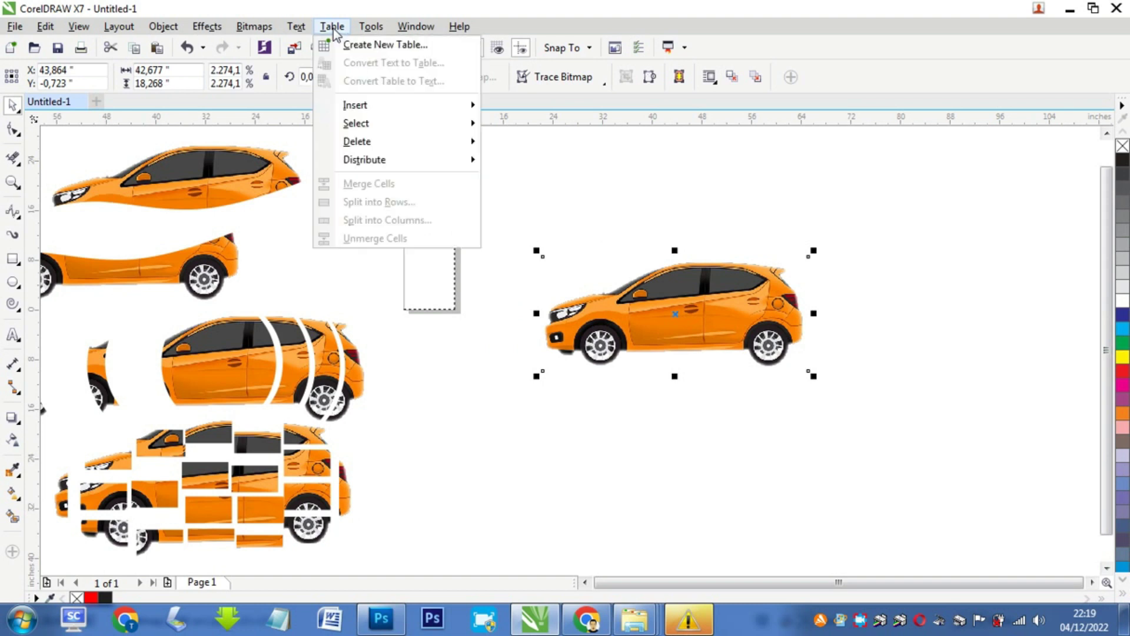
pyautogui.click(357, 46)
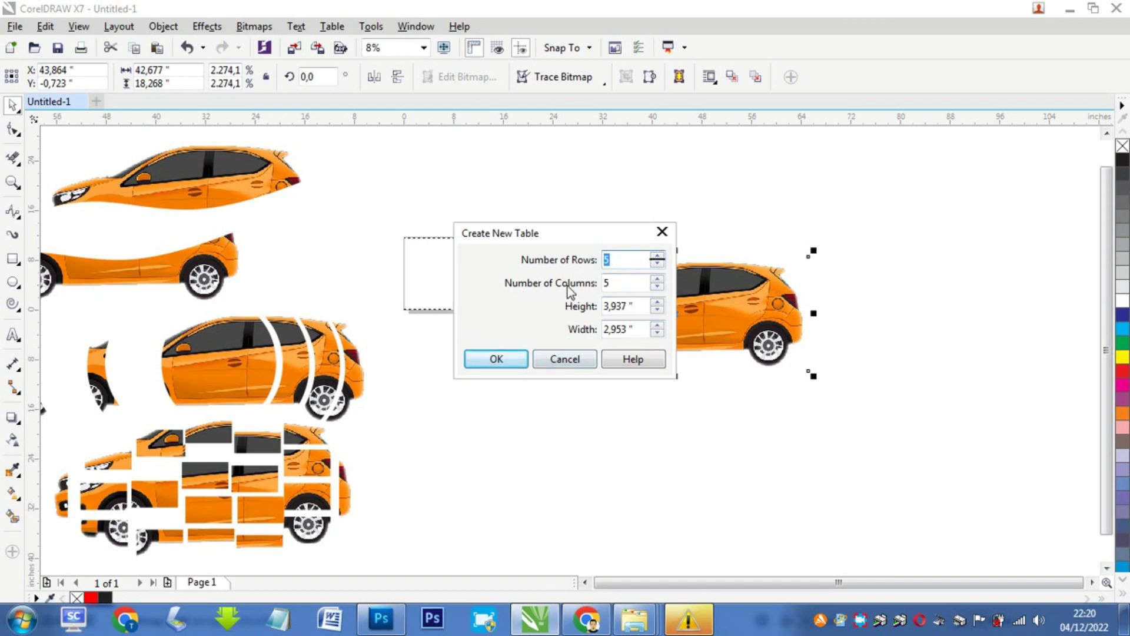
pyautogui.click(496, 359)
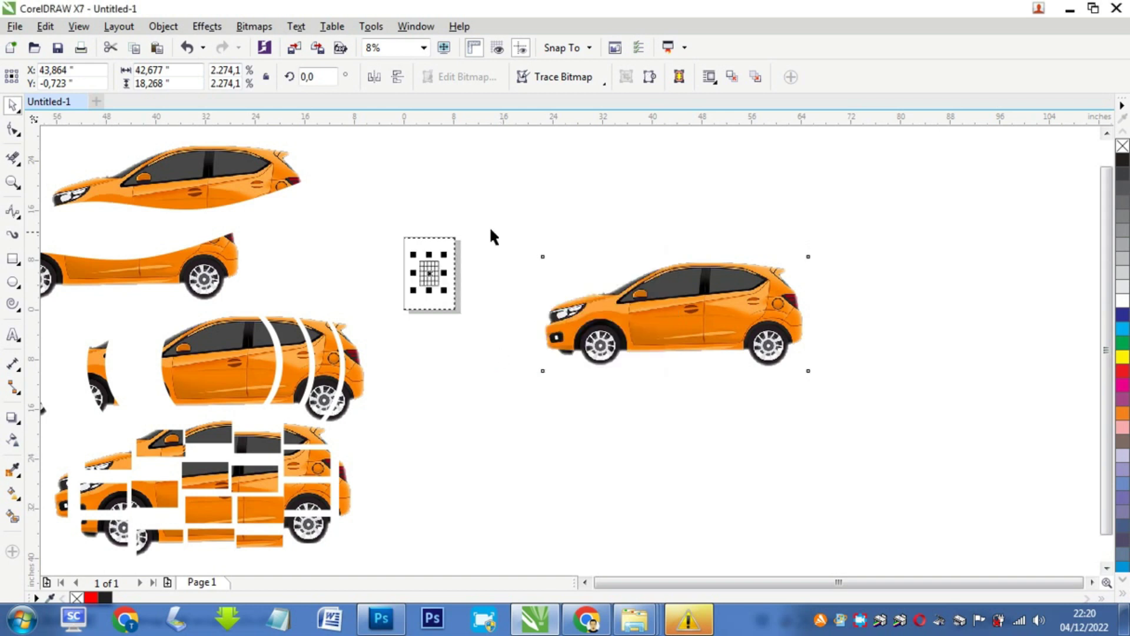
# Move the table over the car and stretch it to about 42.7 in wide and 29.6 in high, covering the whole car.
pyautogui.click(678, 311)
pyautogui.moveTo(688, 329); pyautogui.dragTo(762, 425)
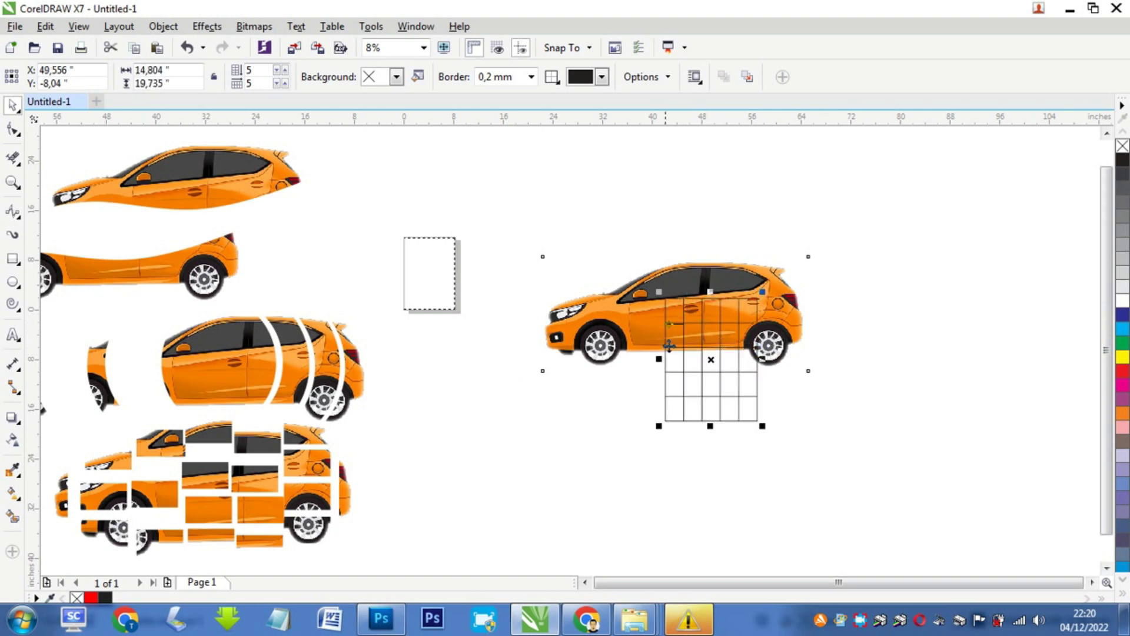
pyautogui.moveTo(659, 359); pyautogui.dragTo(559, 358)
pyautogui.moveTo(661, 292); pyautogui.dragTo(663, 231)
pyautogui.moveTo(759, 328); pyautogui.dragTo(810, 327)
pyautogui.moveTo(558, 328); pyautogui.dragTo(536, 328)
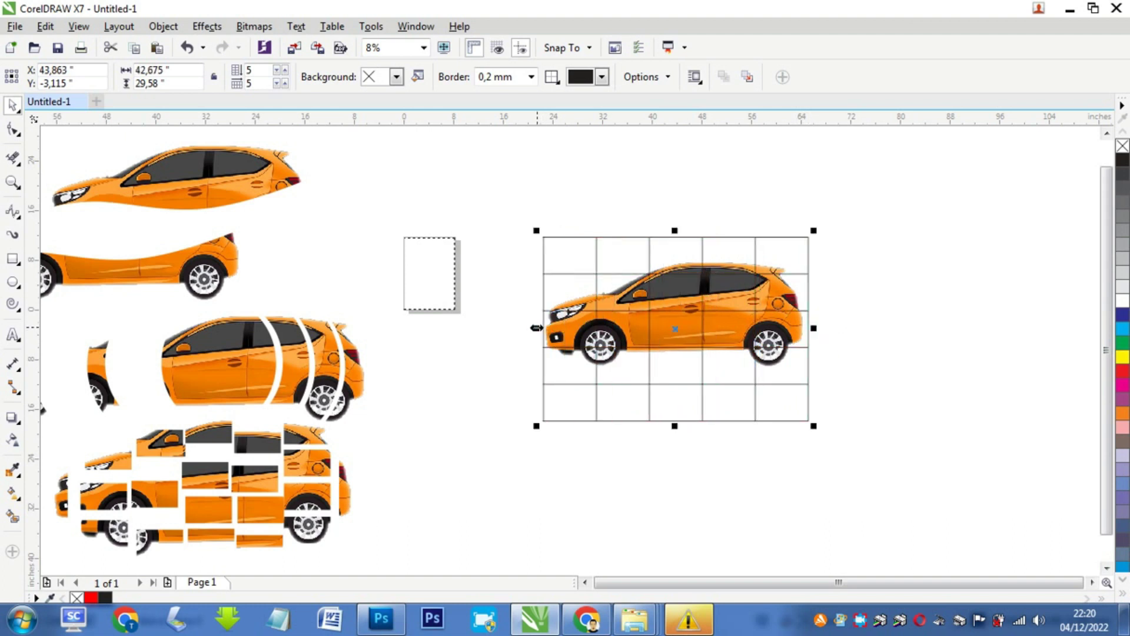
# Convert the table to curves and trim the car bitmap with the resulting grid.
pyautogui.rightClick(598, 266)
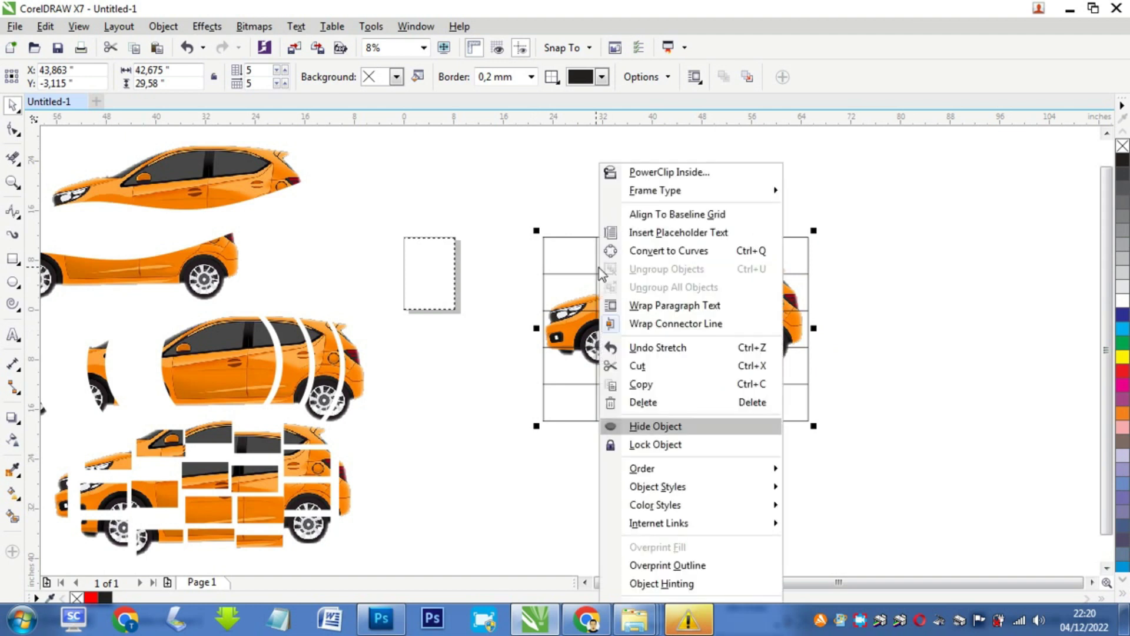
pyautogui.click(713, 252)
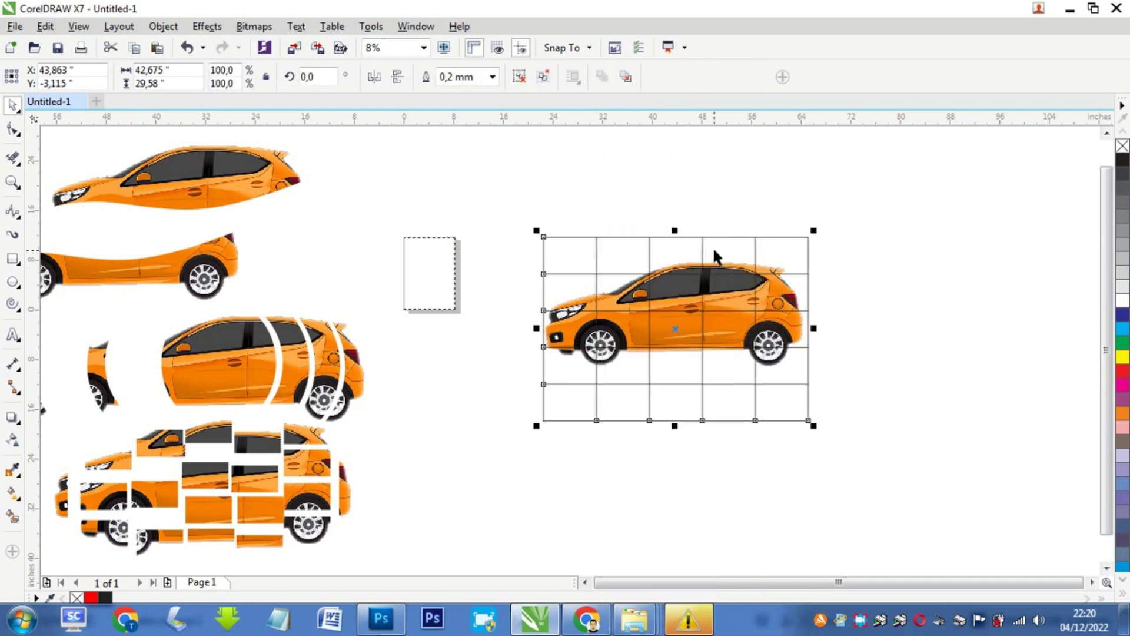
pyautogui.keyDown('shift'); pyautogui.click(565, 328); pyautogui.keyUp('shift')
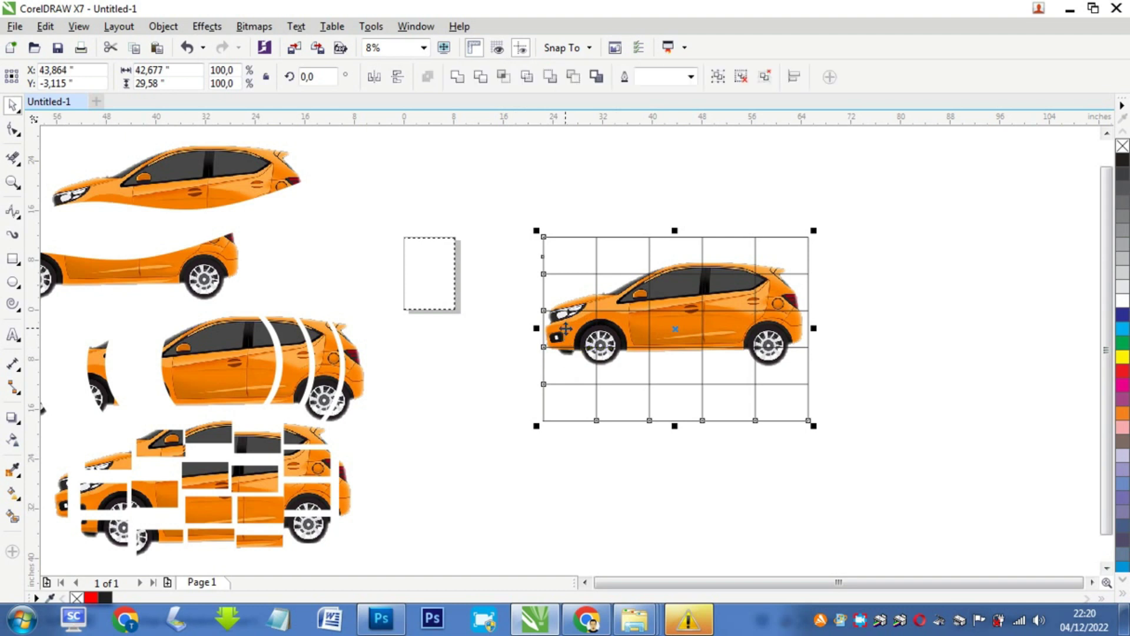
pyautogui.click(481, 78)
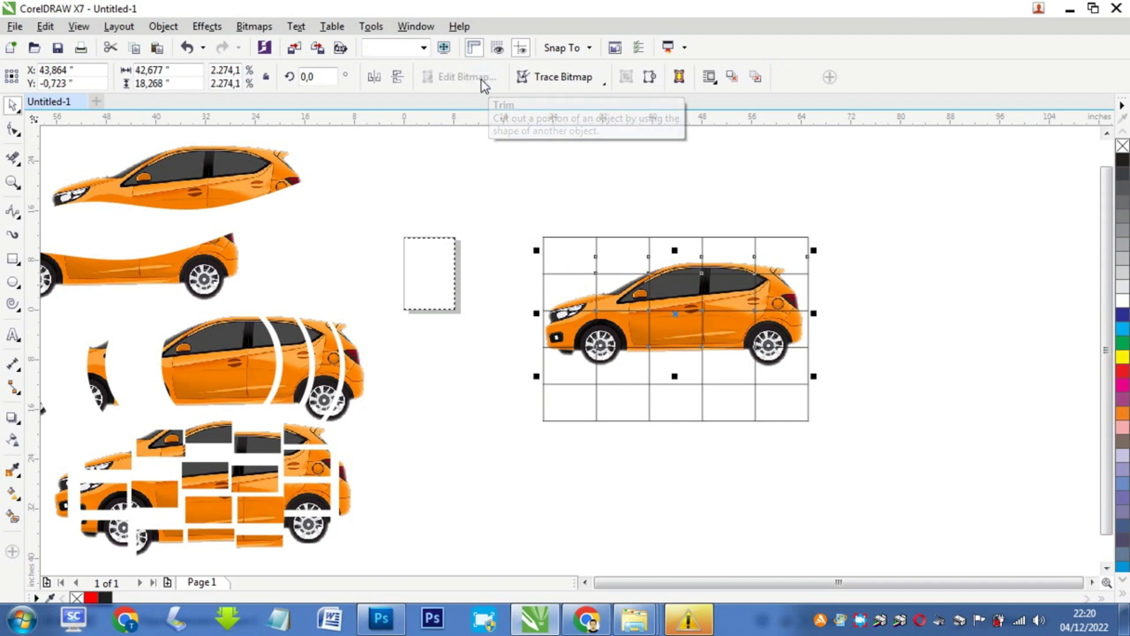
# Break the trimmed car bitmap apart into separate pieces and clear the selection.
pyautogui.rightClick(626, 329)
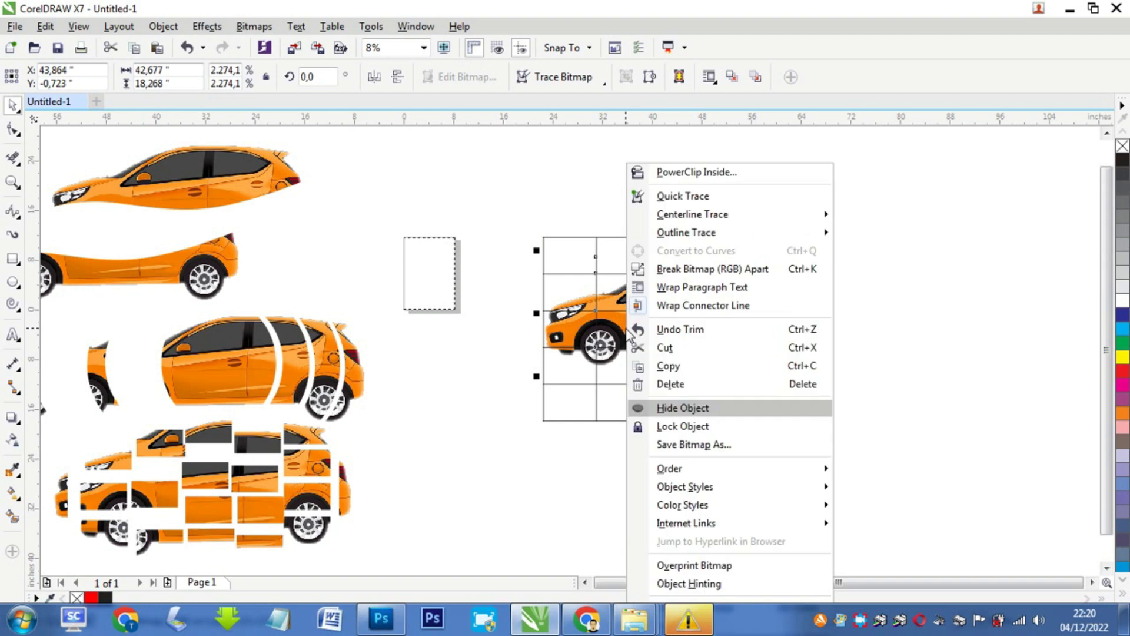
pyautogui.click(775, 270)
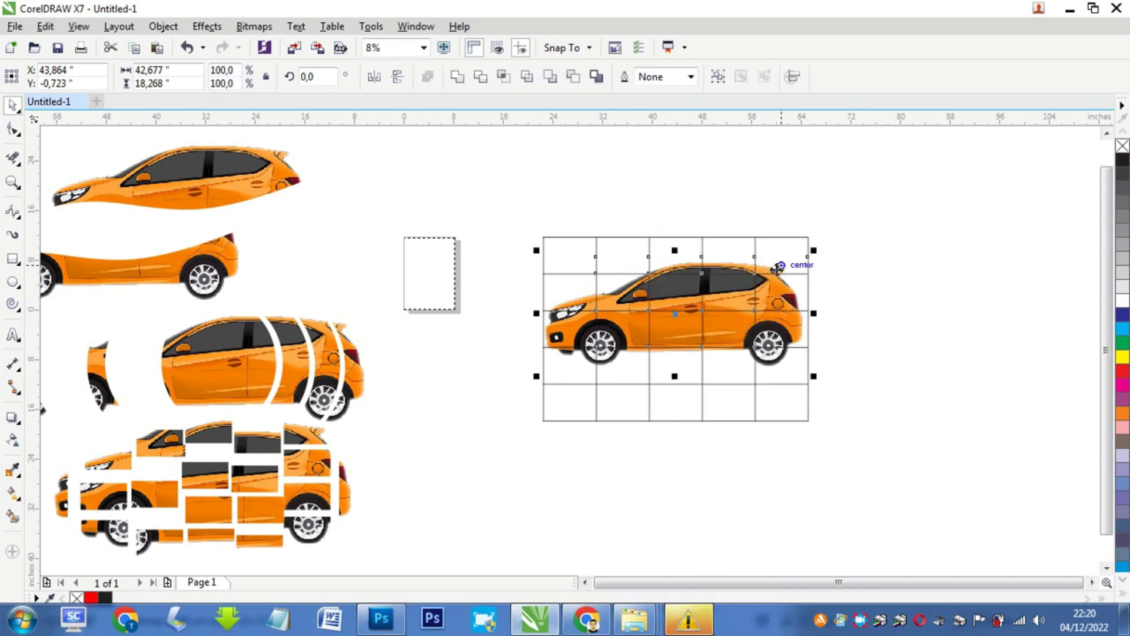
pyautogui.click(886, 286)
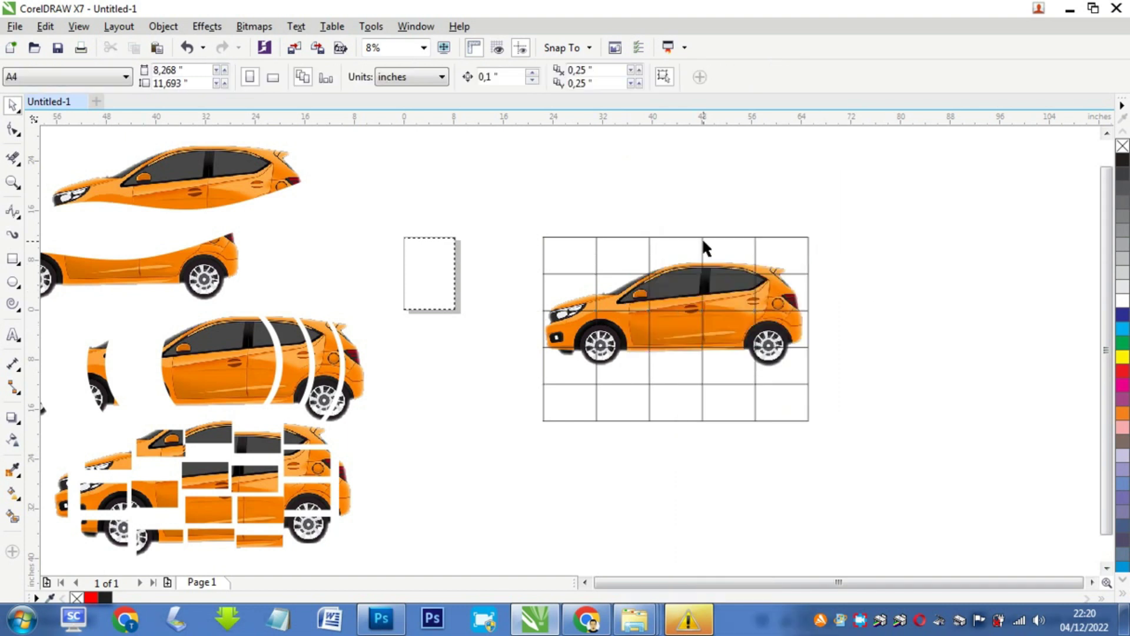
# Delete the grid over the car and pull the lower door, front wheel, bumper and headlight pieces outward.
pyautogui.click(702, 239)
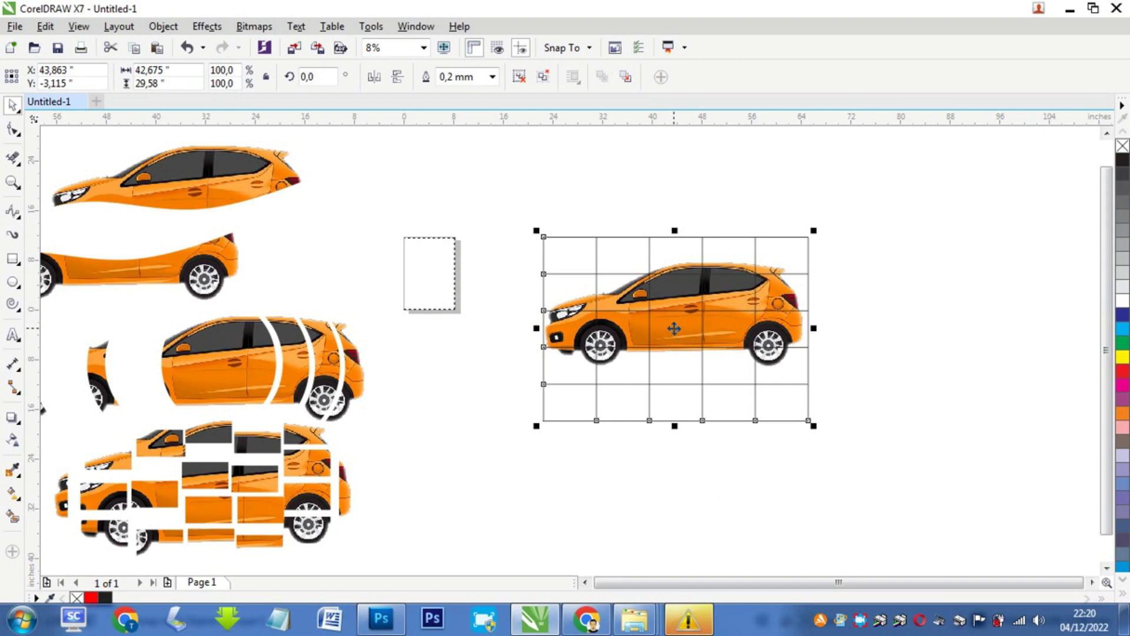
pyautogui.press('Delete')
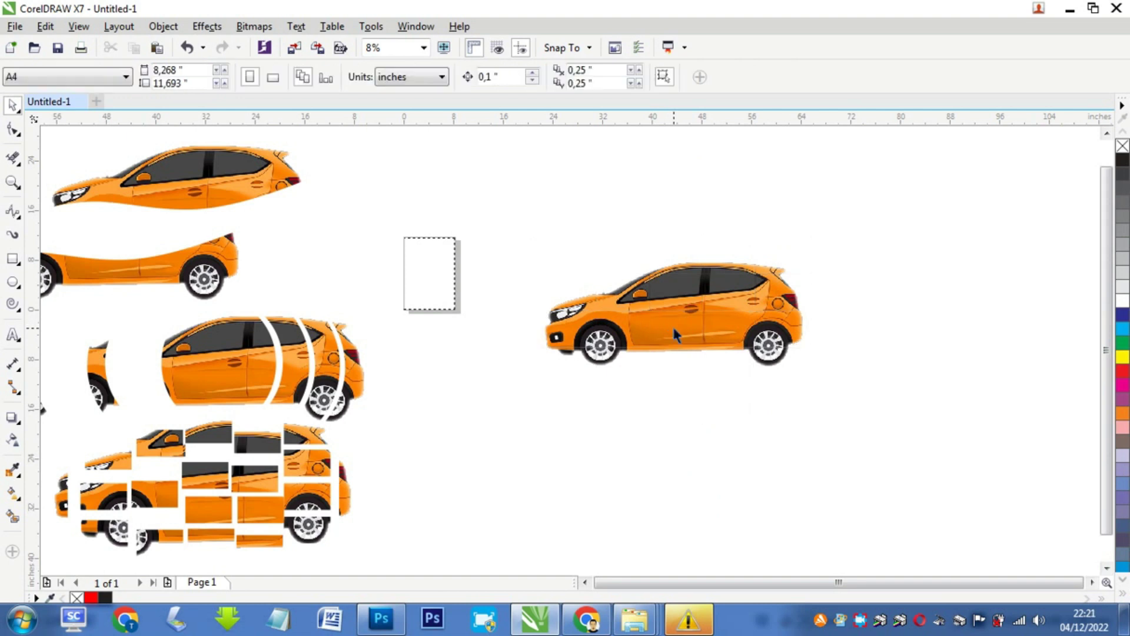
pyautogui.click(674, 329)
pyautogui.moveTo(674, 329); pyautogui.dragTo(681, 408)
pyautogui.moveTo(626, 338); pyautogui.dragTo(611, 424)
pyautogui.moveTo(562, 336); pyautogui.dragTo(517, 377)
pyautogui.moveTo(586, 306); pyautogui.dragTo(546, 249)
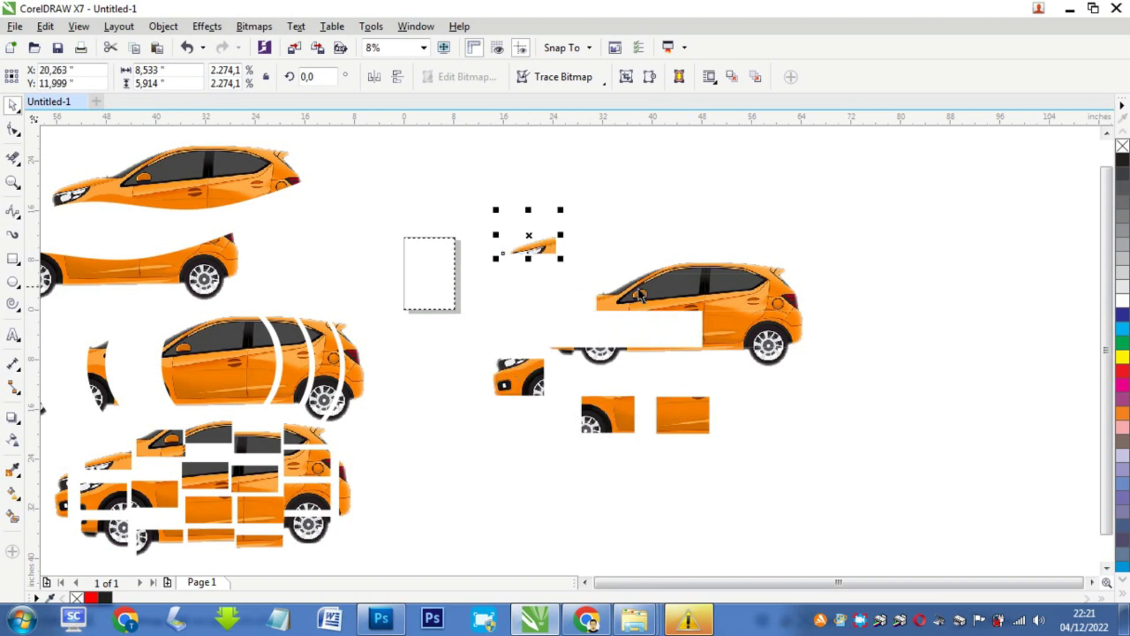
# Pull the mirror, window, tail-light, rear wheel and narrow roof and sill pieces of the car apart.
pyautogui.moveTo(622, 304); pyautogui.dragTo(622, 253)
pyautogui.moveTo(678, 285); pyautogui.dragTo(680, 236)
pyautogui.moveTo(733, 289); pyautogui.dragTo(794, 226)
pyautogui.moveTo(783, 295); pyautogui.dragTo(874, 294)
pyautogui.moveTo(764, 330); pyautogui.dragTo(827, 386)
pyautogui.moveTo(720, 332); pyautogui.dragTo(746, 399)
pyautogui.moveTo(612, 353); pyautogui.dragTo(618, 371)
pyautogui.moveTo(707, 274); pyautogui.dragTo(723, 305)
pyautogui.moveTo(689, 348); pyautogui.dragTo(688, 359)
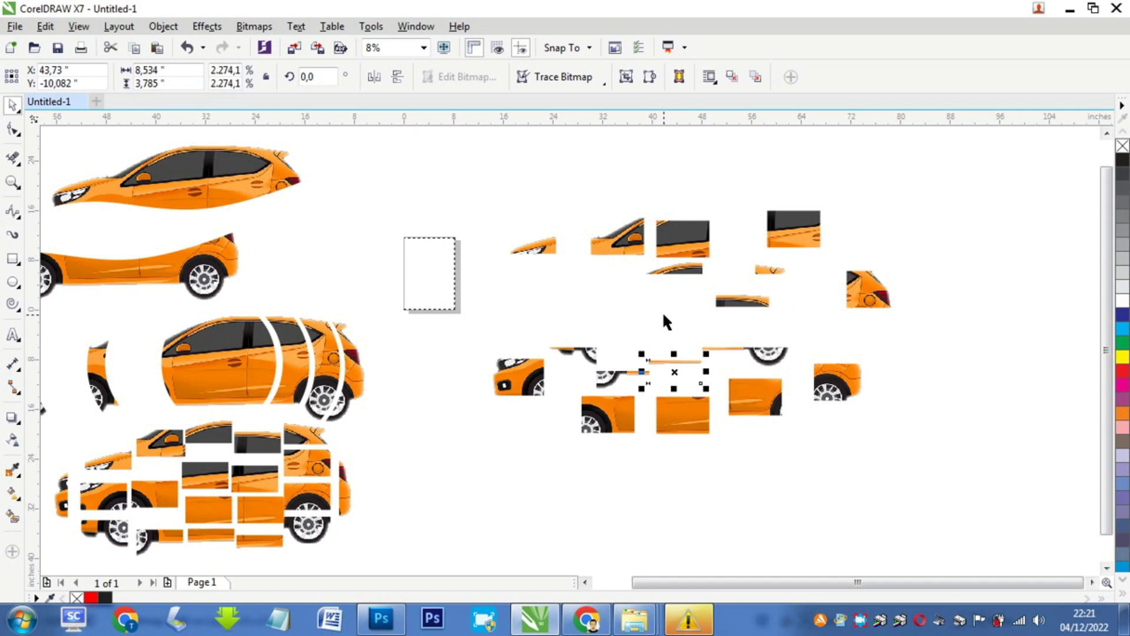
# Undo all the piece moves and the grid's deletion, back to the assembled car under the grid.
pyautogui.hotkey('ctrl', 'z')
pyautogui.hotkey('ctrl', 'z')
pyautogui.hotkey('ctrl', 'z')
pyautogui.hotkey('ctrl', 'z')
pyautogui.hotkey('ctrl', 'z')
pyautogui.hotkey('ctrl', 'z')
pyautogui.hotkey('ctrl', 'z')
pyautogui.hotkey('ctrl', 'z')
pyautogui.hotkey('ctrl', 'z')
pyautogui.hotkey('ctrl', 'z')
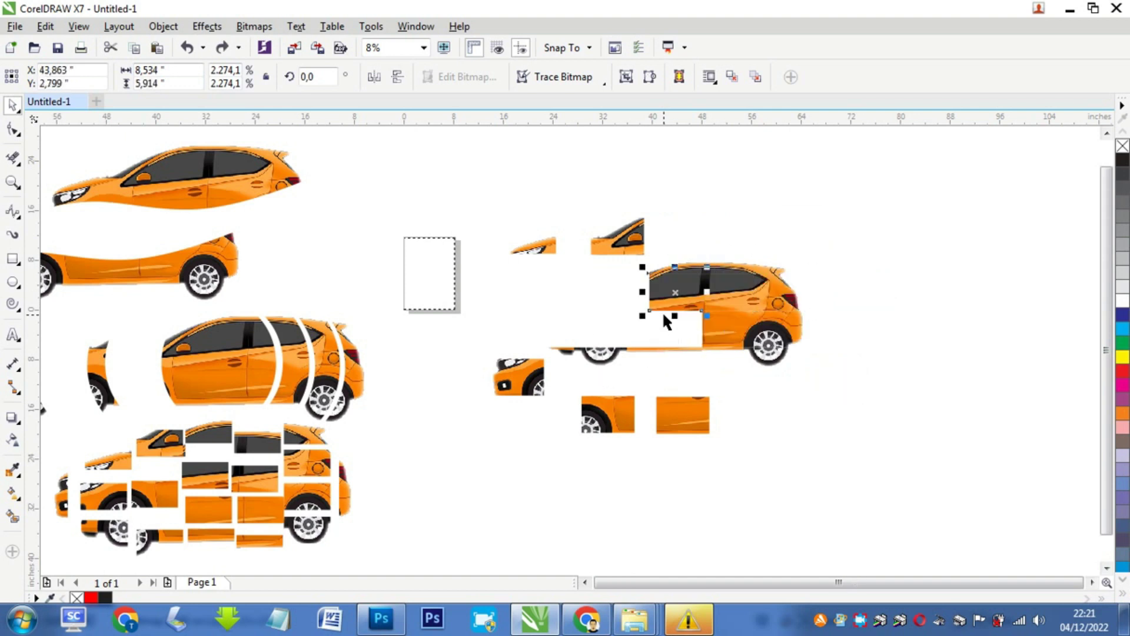
pyautogui.hotkey('ctrl', 'z')
pyautogui.hotkey('ctrl', 'z')
pyautogui.hotkey('ctrl', 'z')
pyautogui.hotkey('ctrl', 'z')
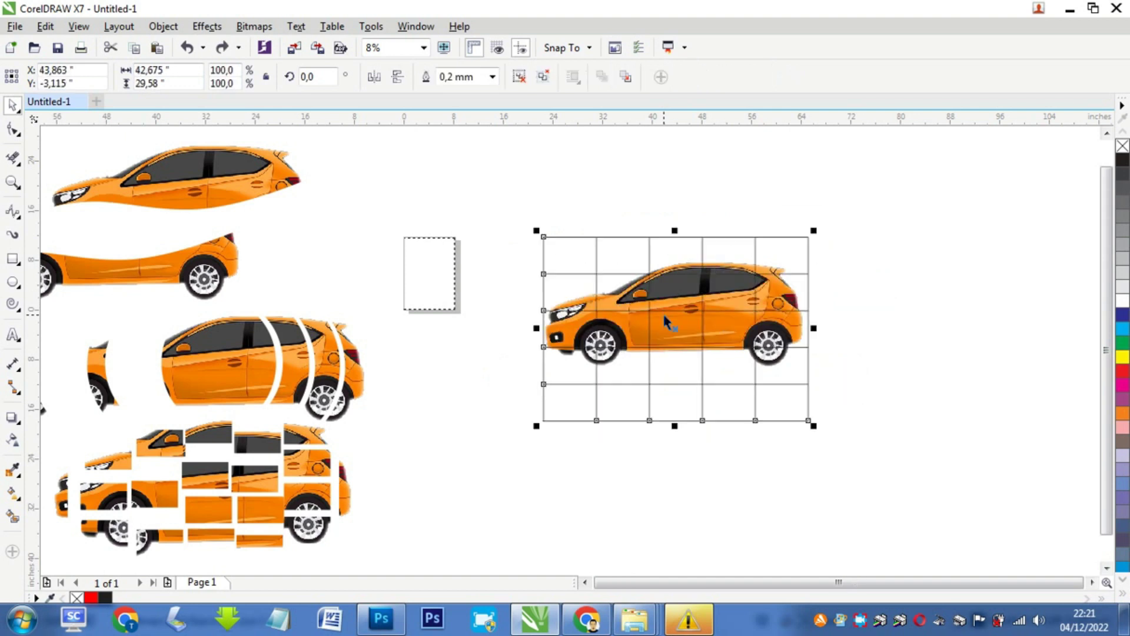
# Move the grid clear behind the car's rear and pull the mirror, bumper and front wheel pieces away from the car.
pyautogui.moveTo(740, 321); pyautogui.dragTo(947, 238)
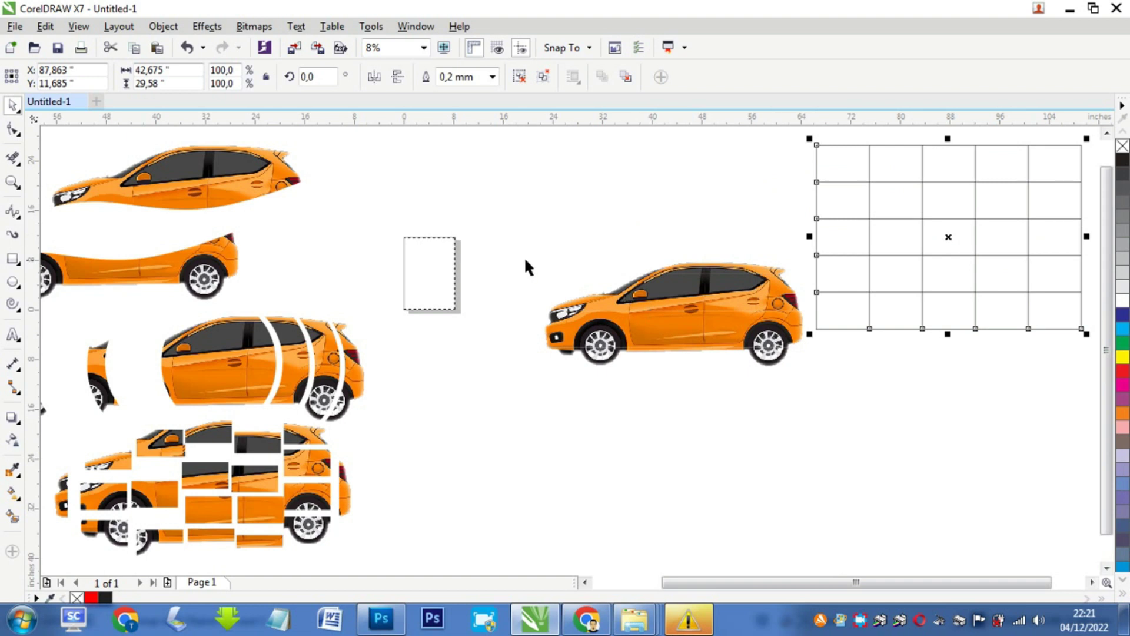
pyautogui.click(646, 304)
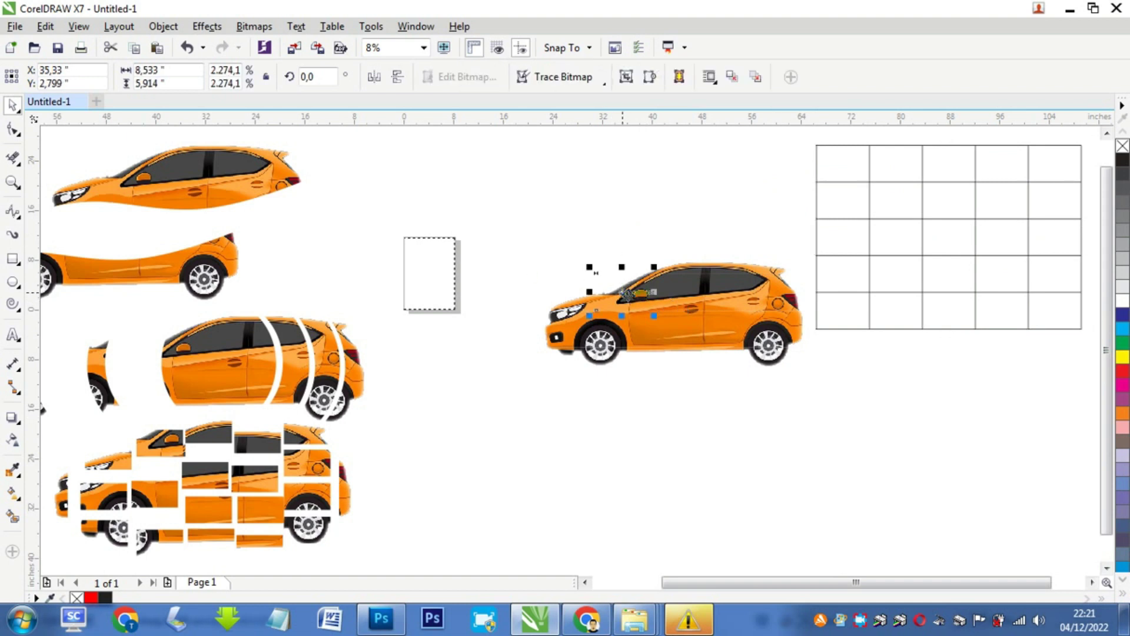
pyautogui.moveTo(572, 212); pyautogui.dragTo(572, 213)
pyautogui.moveTo(570, 330); pyautogui.dragTo(490, 372)
pyautogui.moveTo(609, 341); pyautogui.dragTo(615, 424)
# Pull the lower door, rear wheel, side window and tail-light pieces outward from the car.
pyautogui.moveTo(675, 348); pyautogui.dragTo(716, 444)
pyautogui.moveTo(736, 346); pyautogui.dragTo(825, 449)
pyautogui.moveTo(788, 344); pyautogui.dragTo(872, 426)
pyautogui.moveTo(730, 289); pyautogui.dragTo(728, 196)
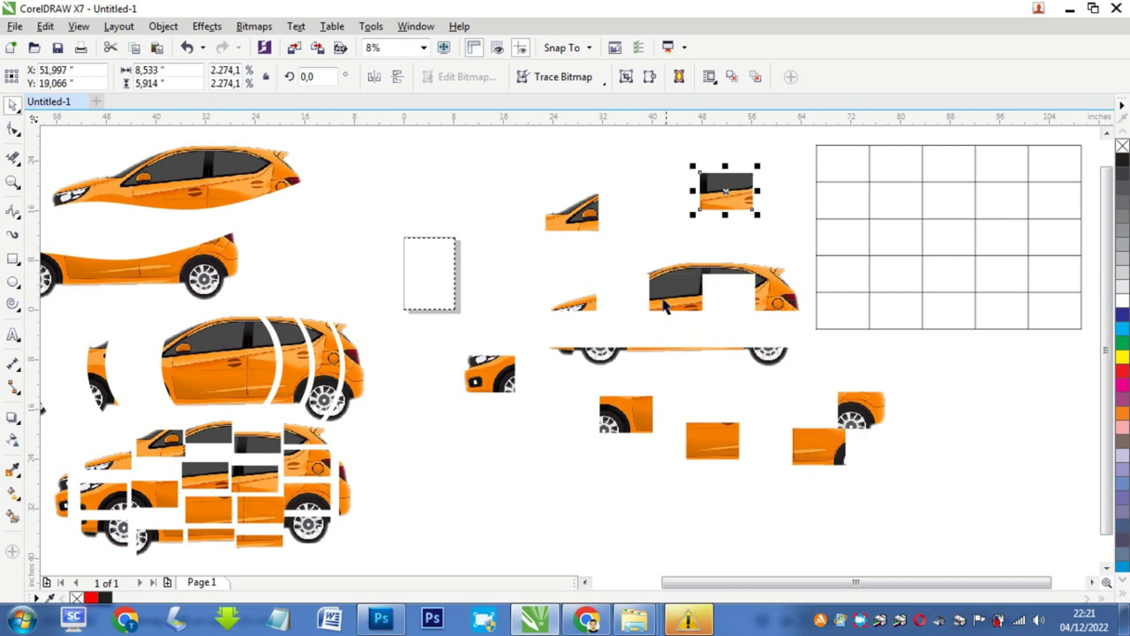
pyautogui.moveTo(674, 277); pyautogui.dragTo(662, 207)
pyautogui.moveTo(792, 305); pyautogui.dragTo(816, 331)
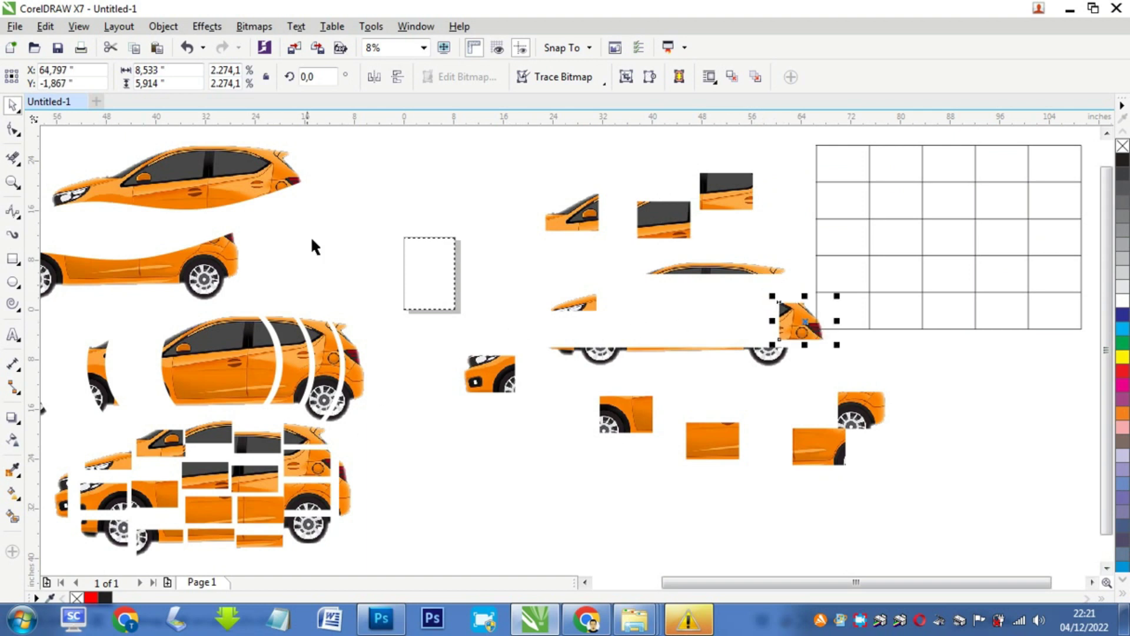
# Move the upper half of the wavy-cut car over its lower half, leaving a narrow wavy gap between them.
pyautogui.scroll(-1, 519, 262)
pyautogui.moveTo(348, 228); pyautogui.dragTo(328, 236)
pyautogui.moveTo(328, 240); pyautogui.dragTo(314, 237)
pyautogui.scroll(1, 312, 236)
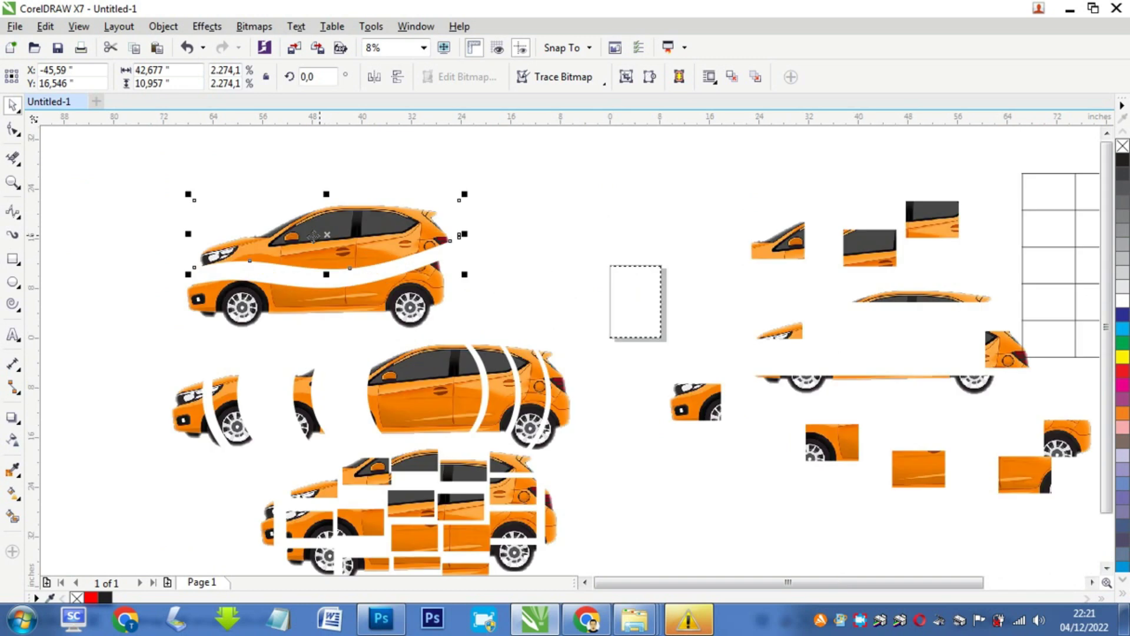
pyautogui.click(196, 417)
pyautogui.click(236, 411)
pyautogui.click(306, 412)
pyautogui.click(406, 411)
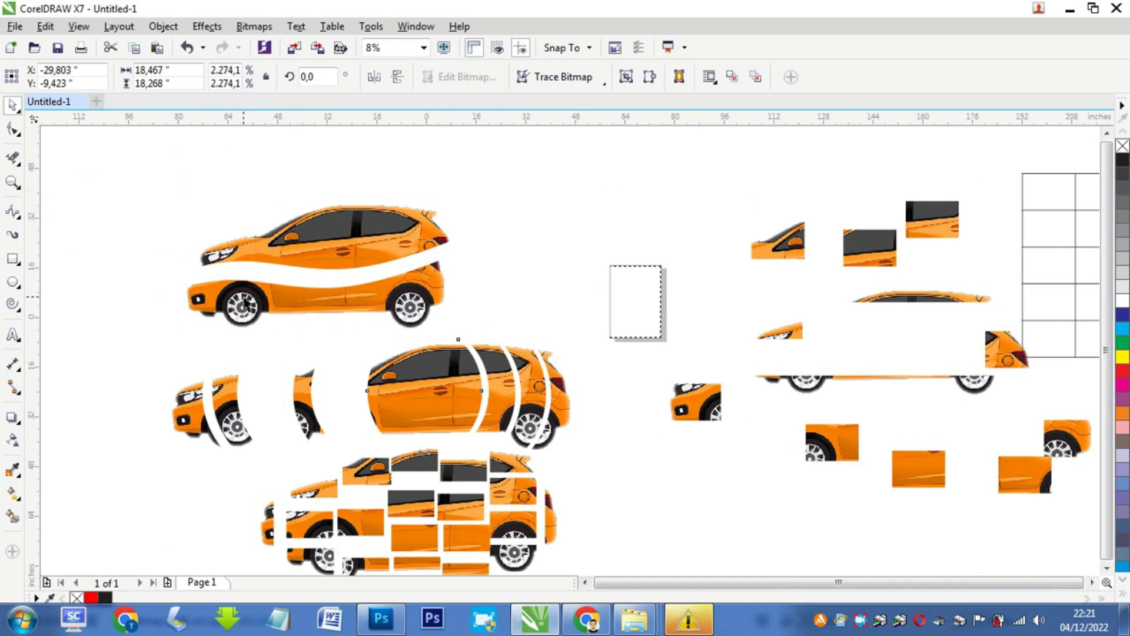
pyautogui.scroll(-1, 246, 304)
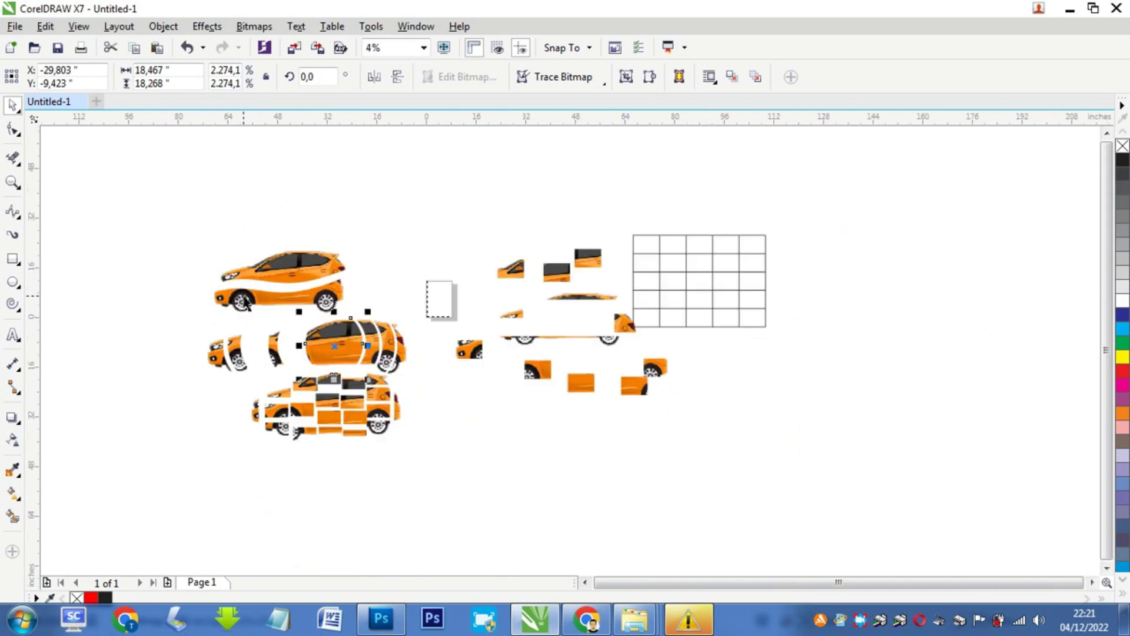